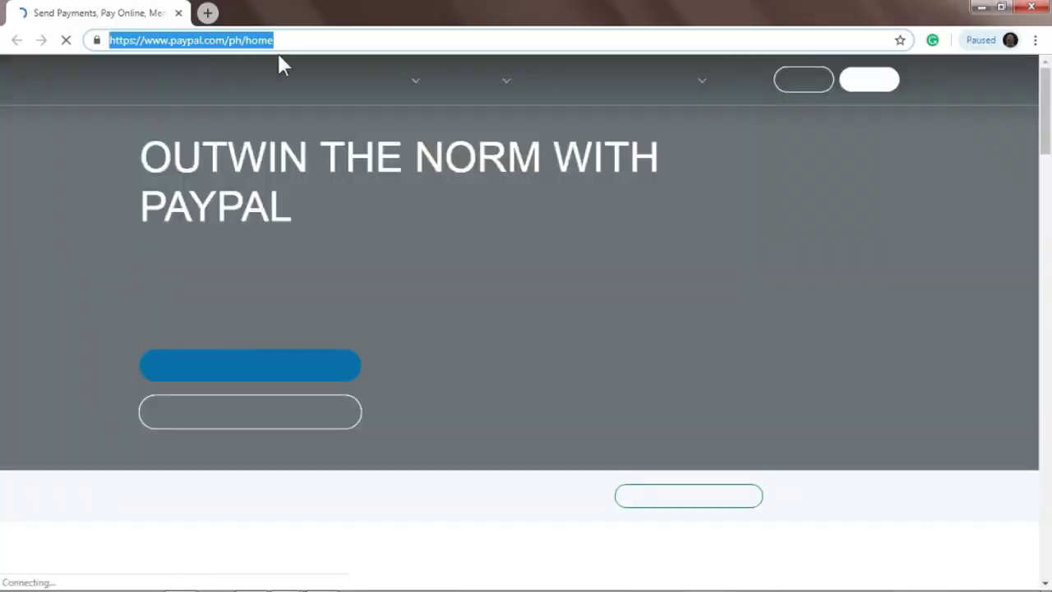
- Start a new PayPal sign-up and pick the Receive Payments with PayPal account type
click(471, 80)
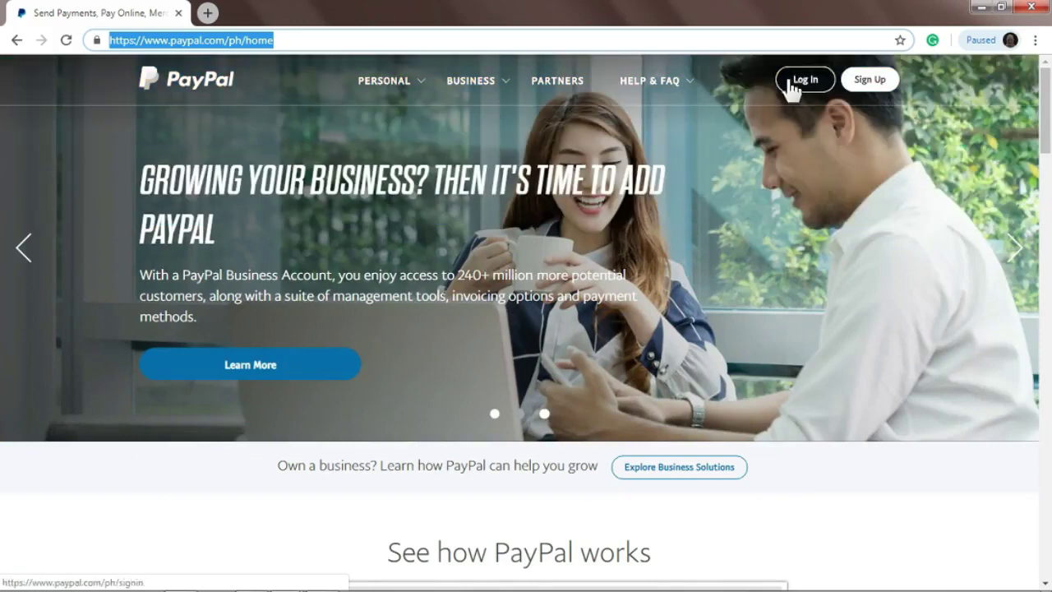
click(875, 86)
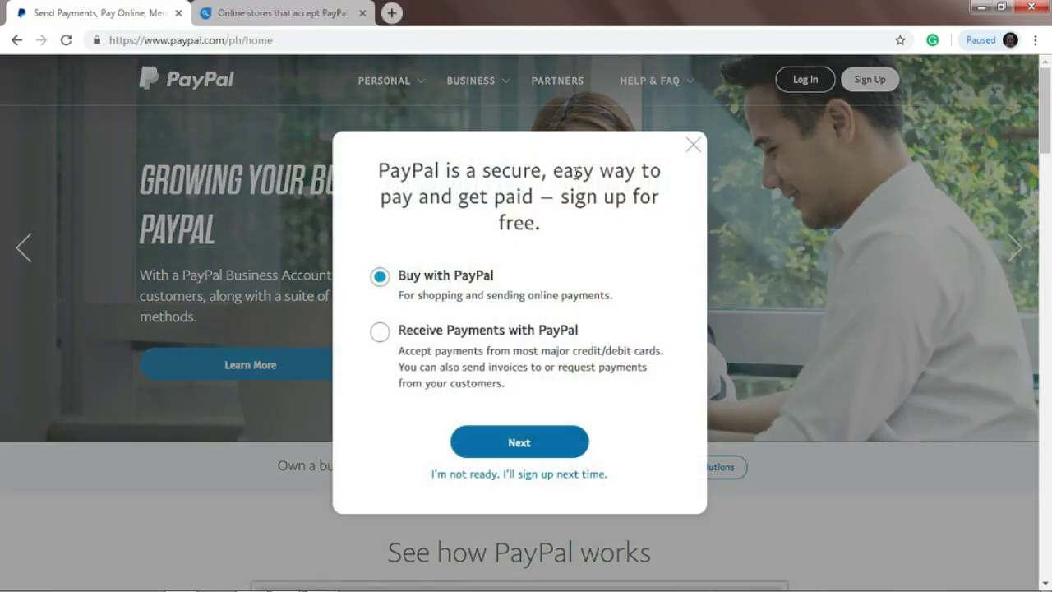
mouse_move(506, 589)
click(379, 333)
- Switch the account type to Buy with PayPal, continue, and begin entering the email address
click(380, 278)
click(515, 446)
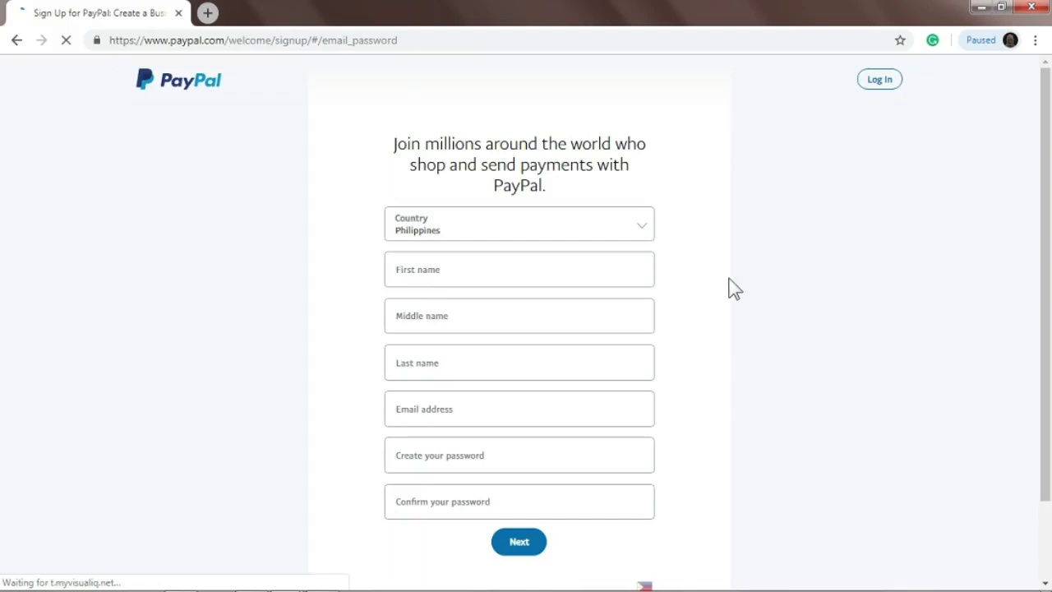
scroll(533, 341, down, 1)
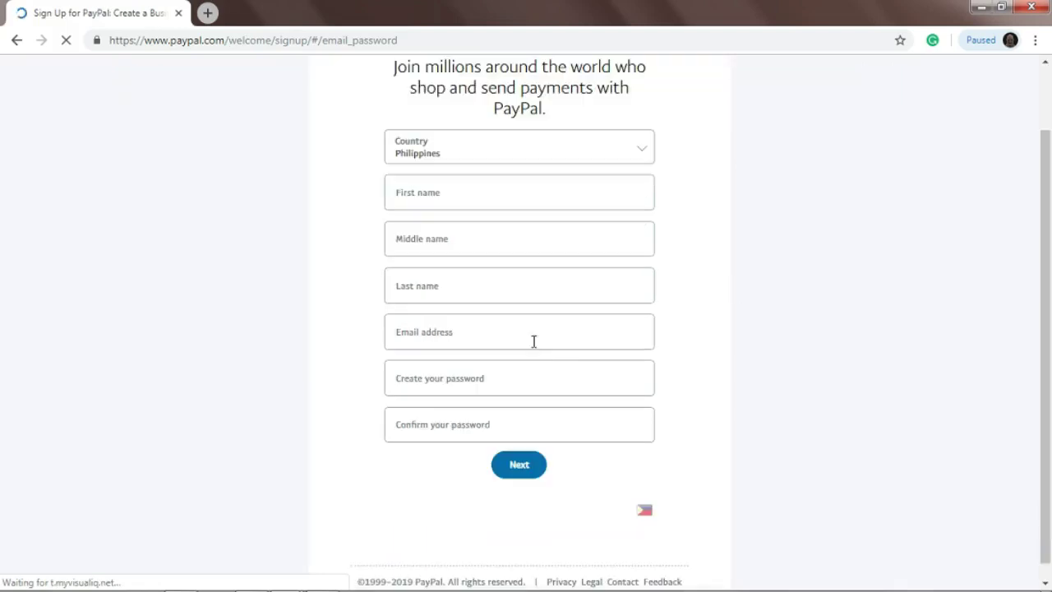
click(534, 342)
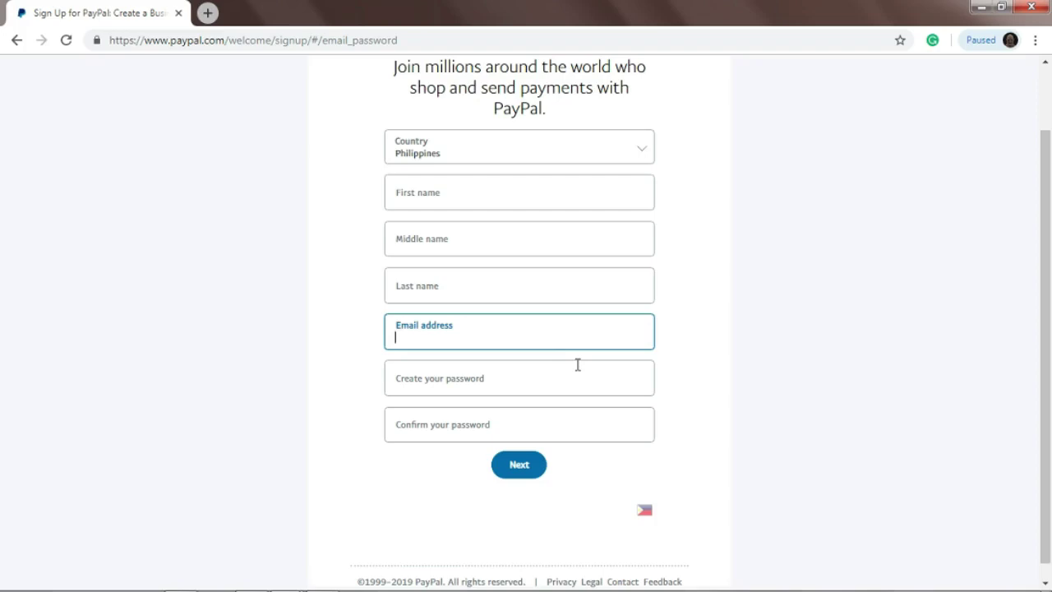
scroll(578, 364, down, 1)
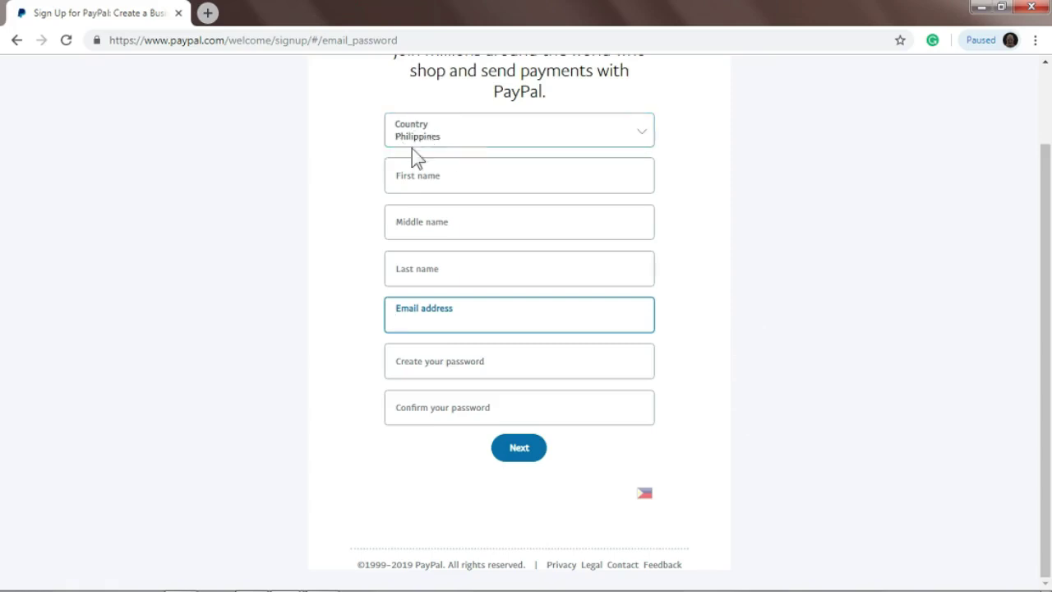
- Enter the holder's full name, accept Chrome's suggested password, and submit the first page
click(574, 186)
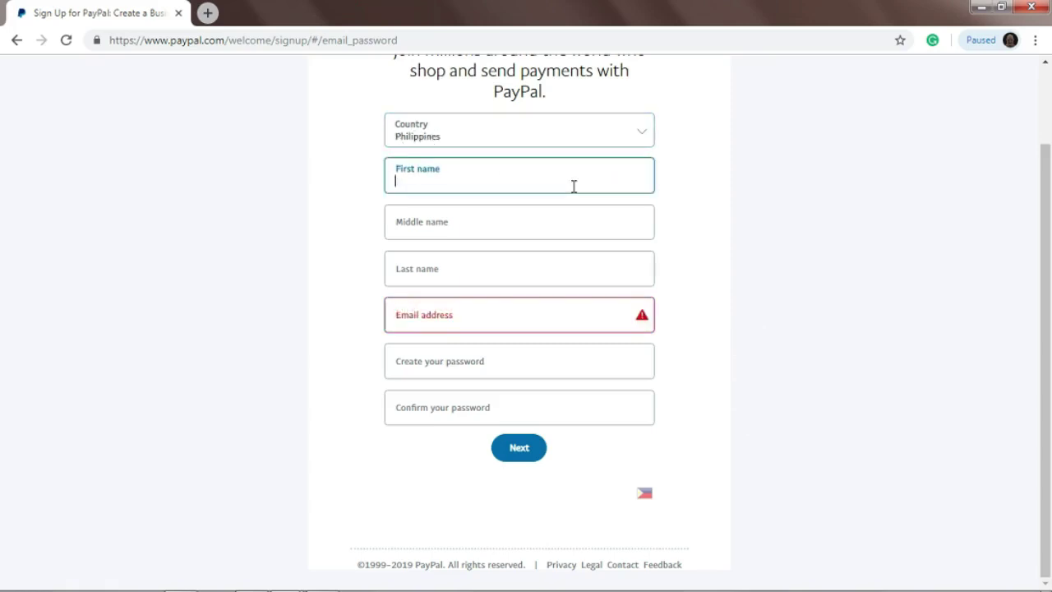
key(Tab)
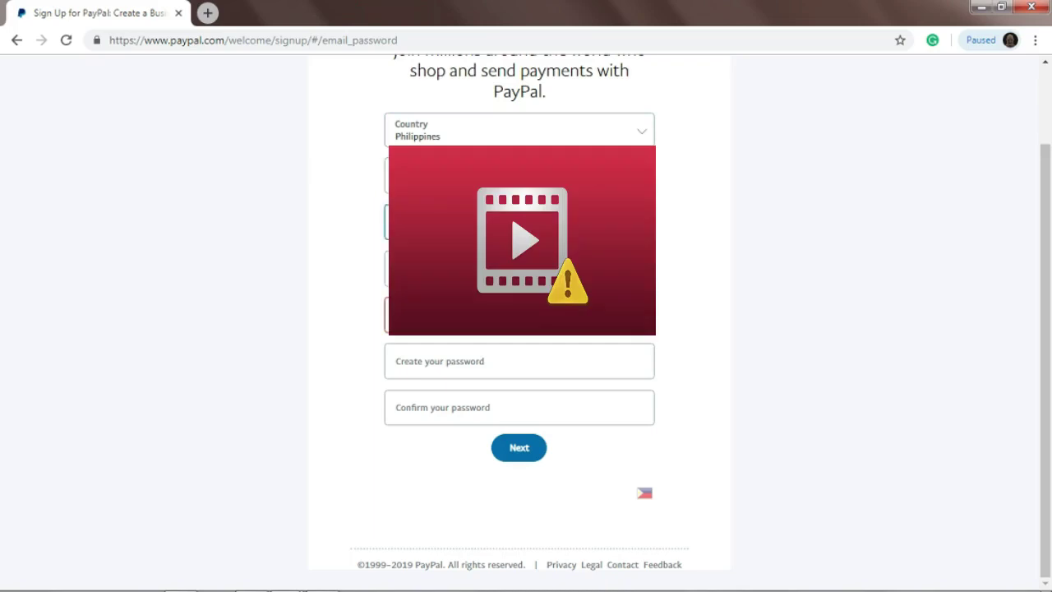
key(Tab)
key(Tab)
key(Tab)
click(403, 362)
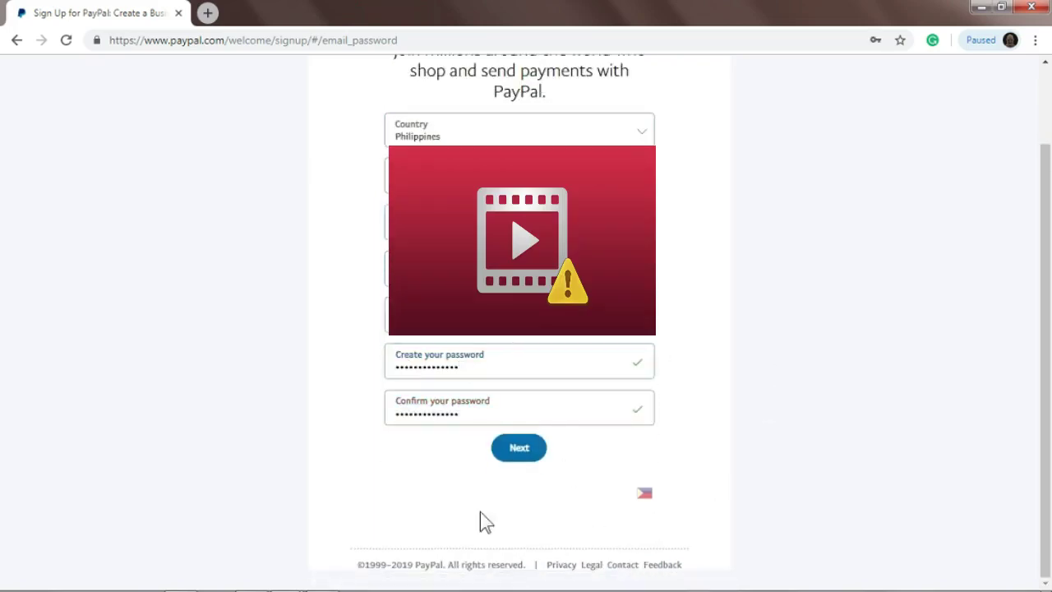
click(515, 450)
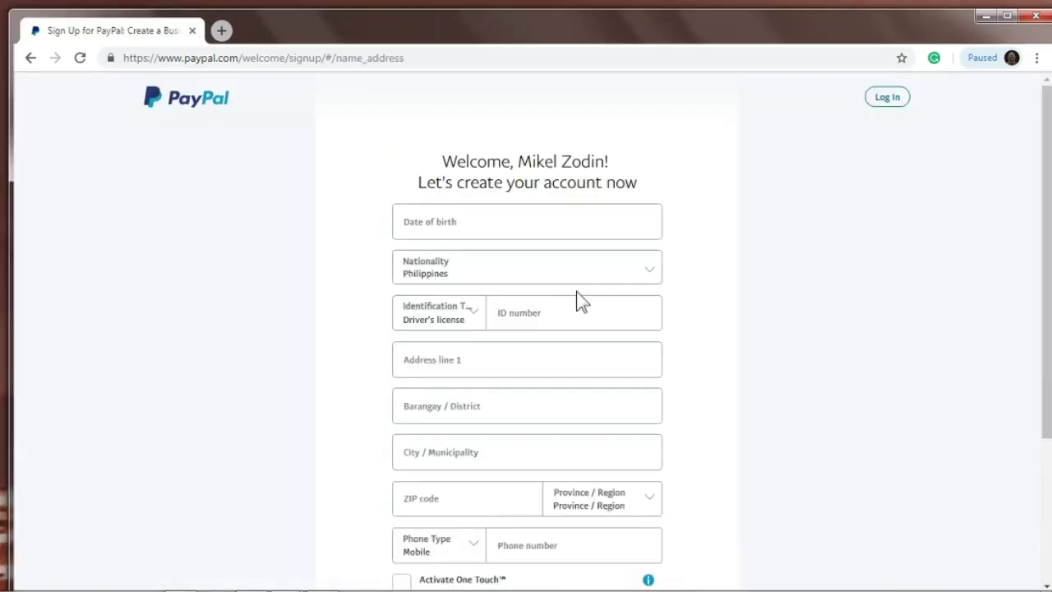
- Enter the date of birth and keep Driver's license as the ID type with its number
click(491, 222)
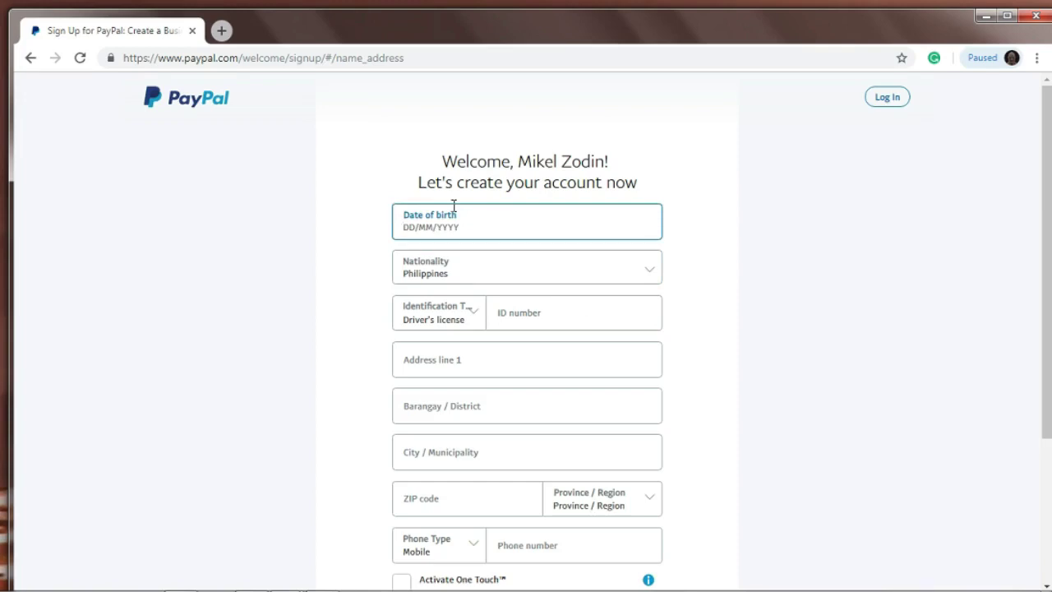
key(Tab)
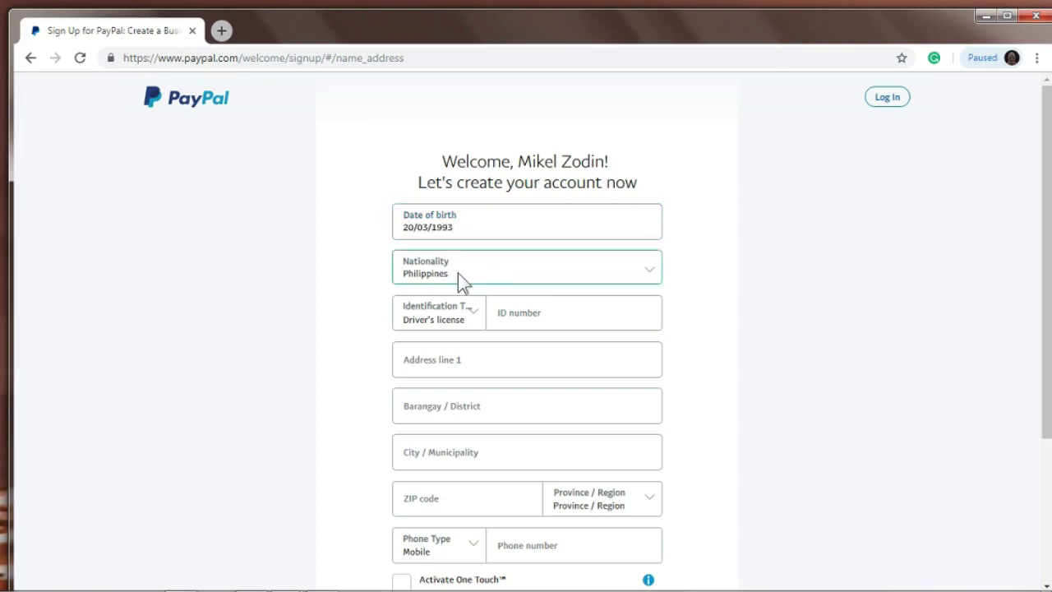
click(678, 313)
click(474, 318)
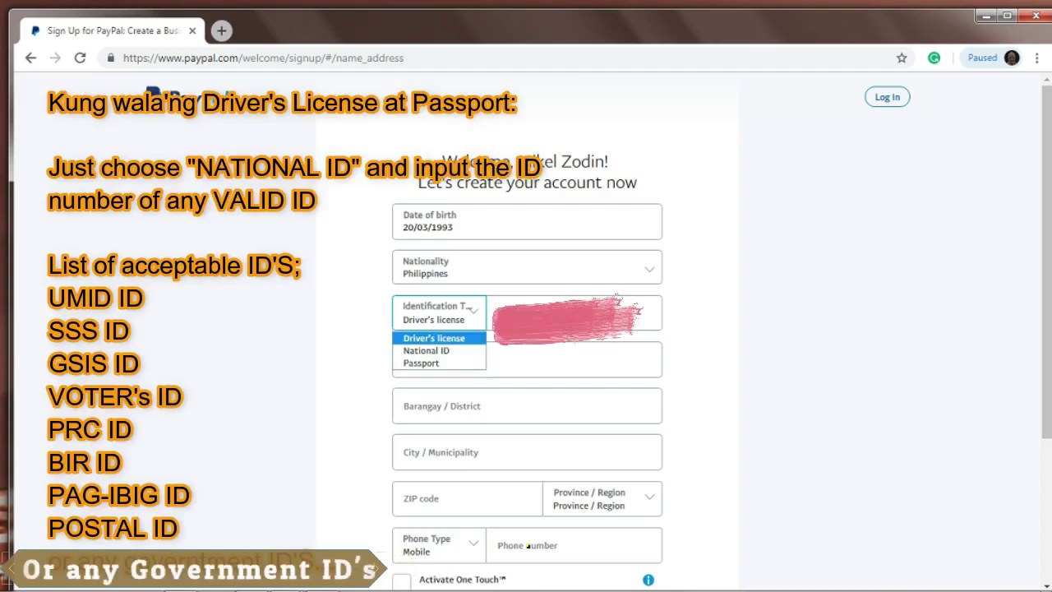
key(Escape)
click(574, 316)
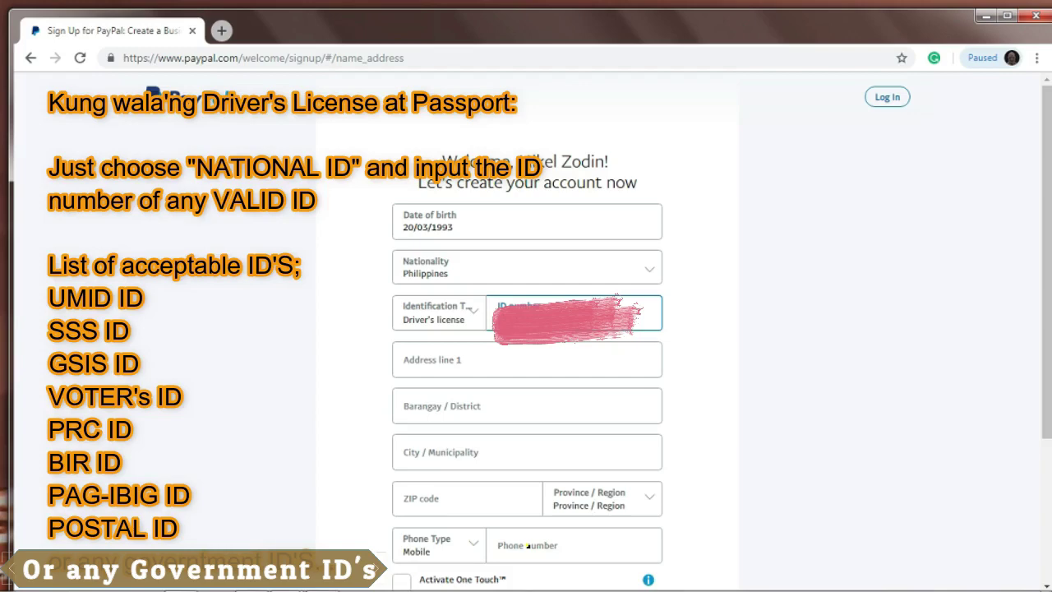
- Fill in the street address line, barangay and city (Butuan City), leaving ZIP for next
click(543, 369)
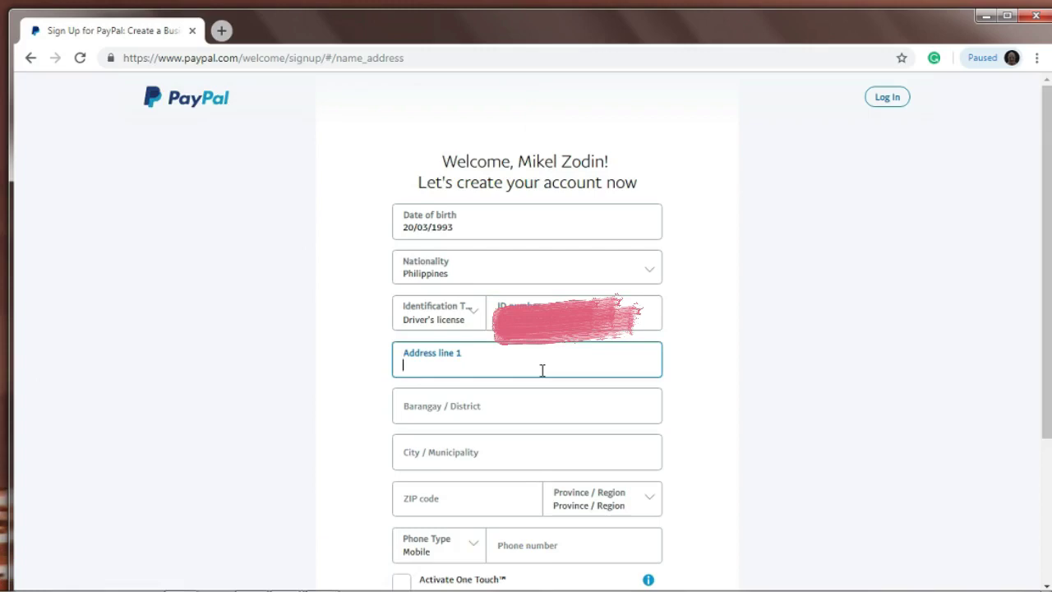
key(ctrl+a)
key(Tab)
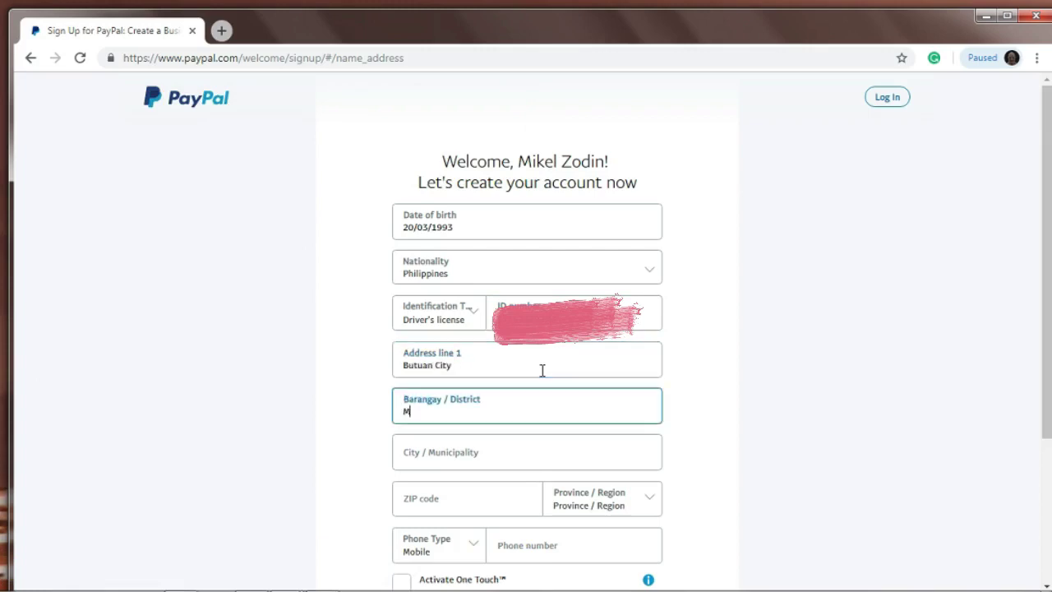
scroll(884, 323, down, 3)
click(482, 241)
text(Butuan City)
key(Tab)
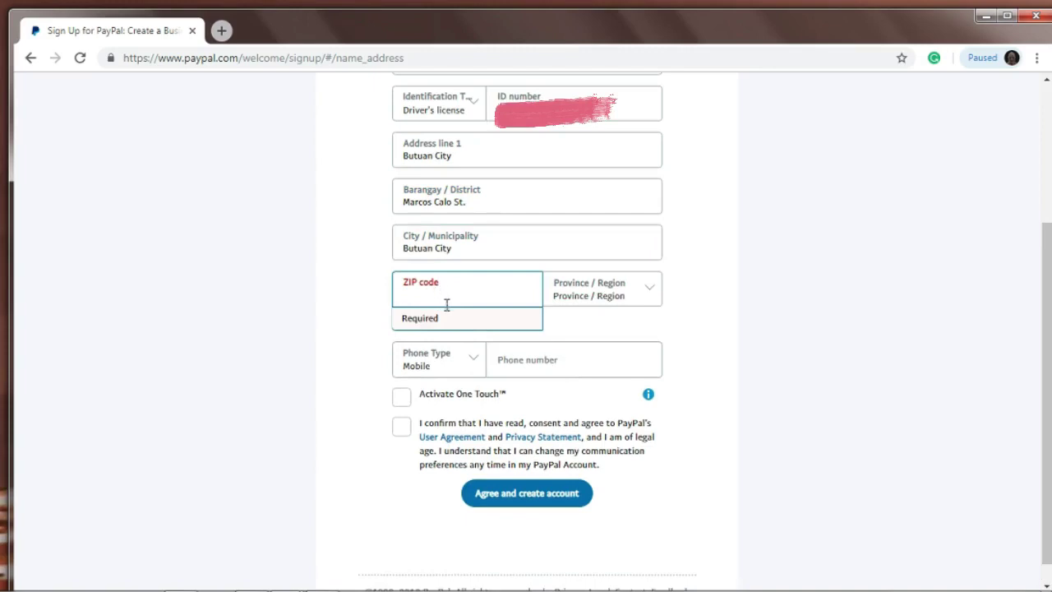
- Search Google for 'zipcode butuan', note ZIP 8600, and close the search tab
click(222, 31)
text(google.com)
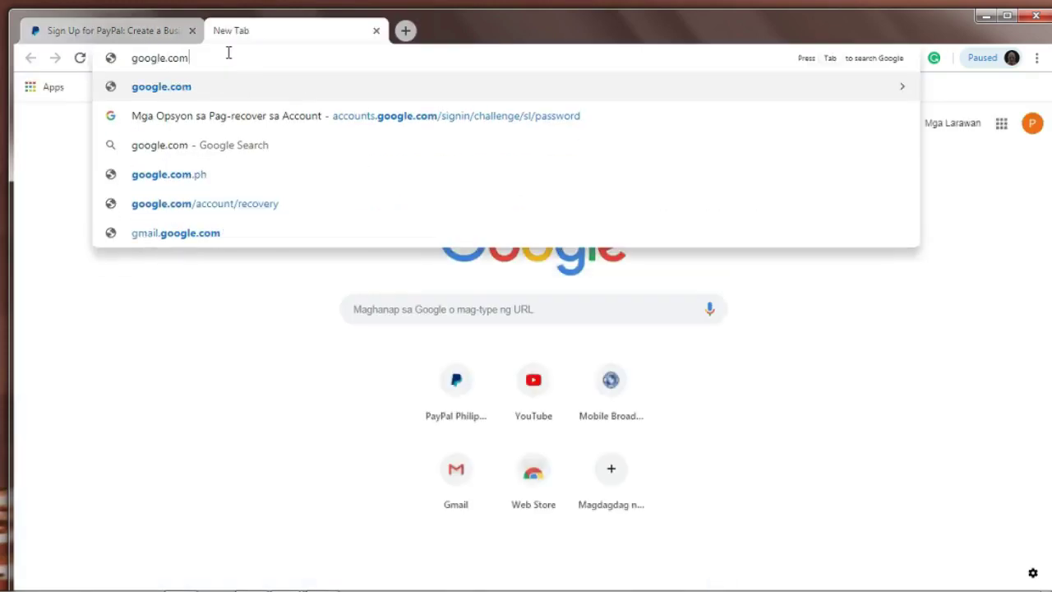
key(Return)
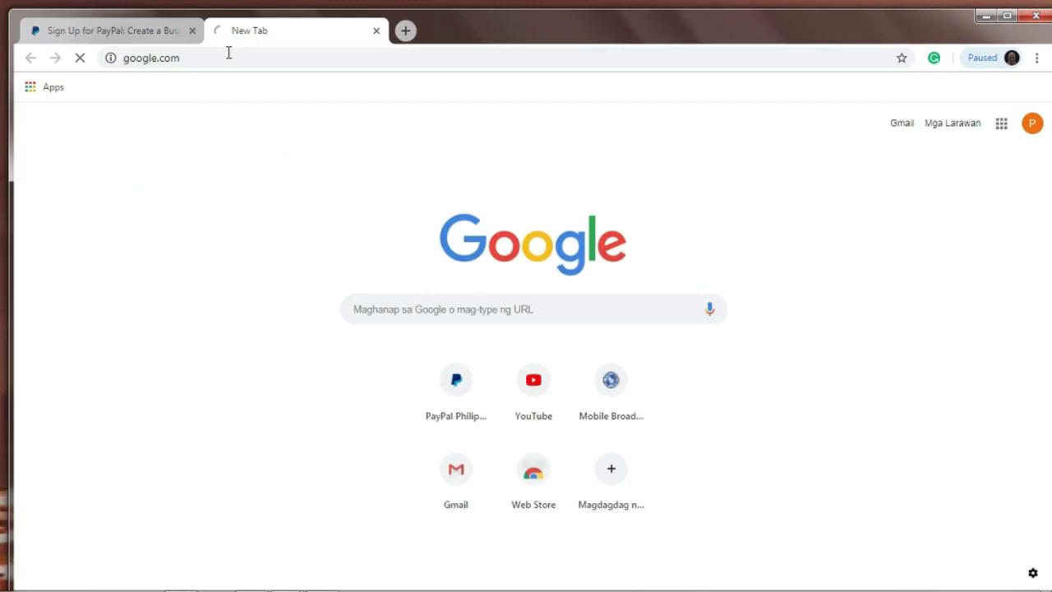
text(zipcode)
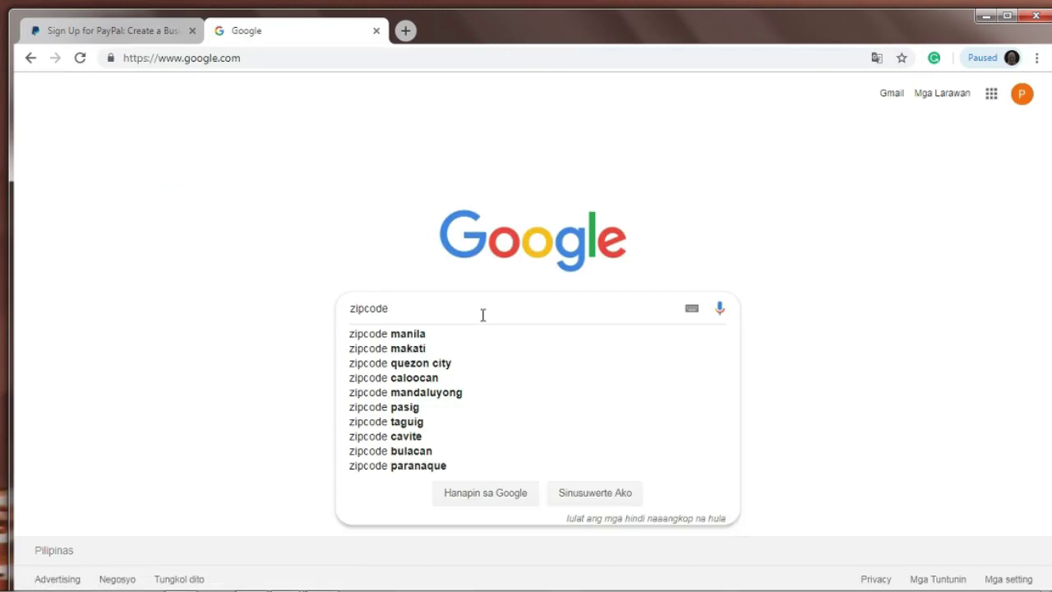
text( butuan)
key(Return)
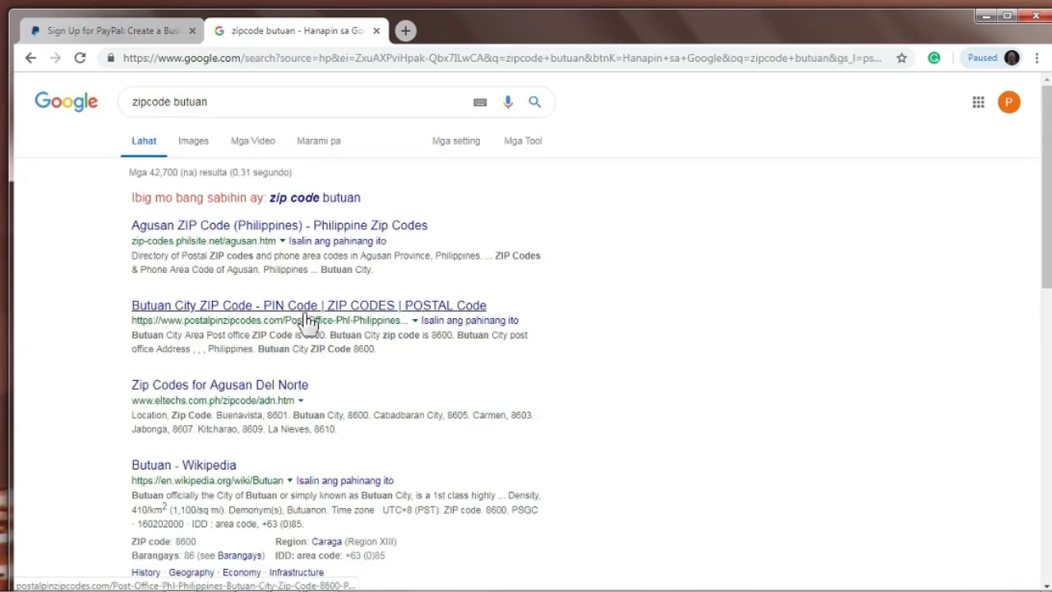
scroll(370, 296, down, 1)
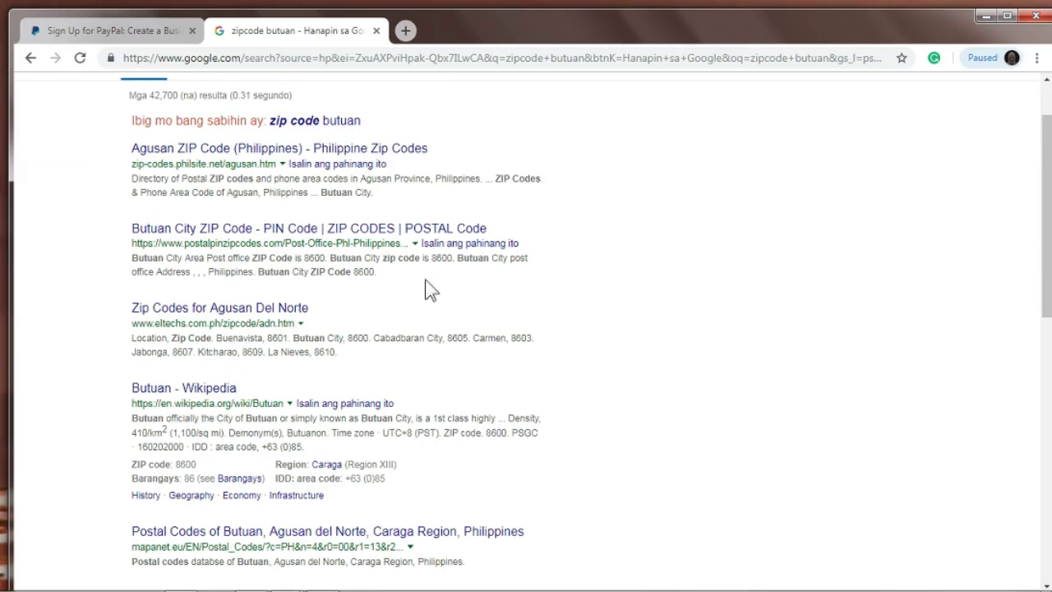
double_click(441, 260)
click(445, 278)
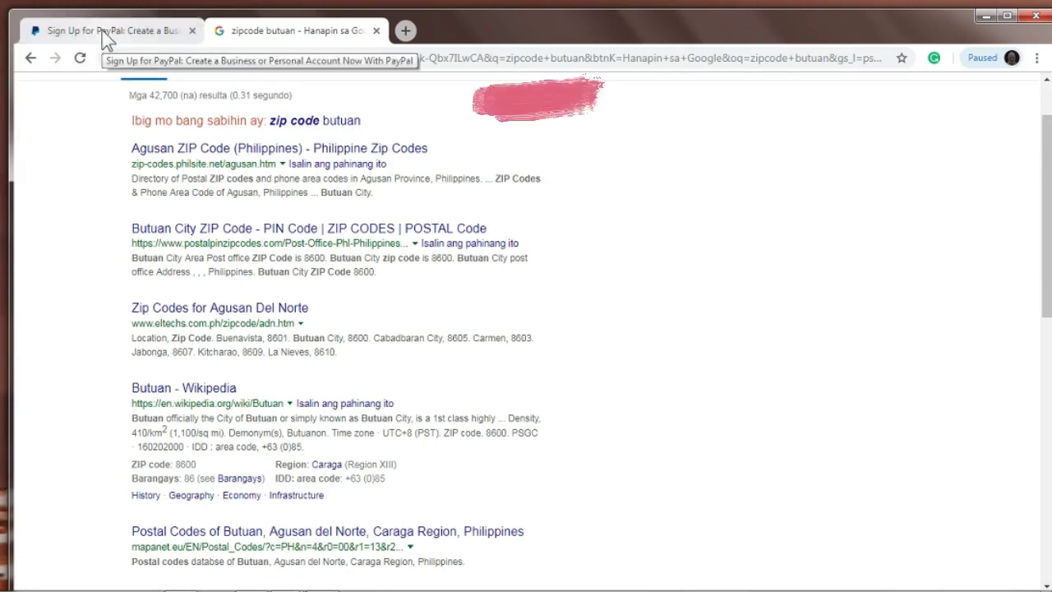
click(377, 30)
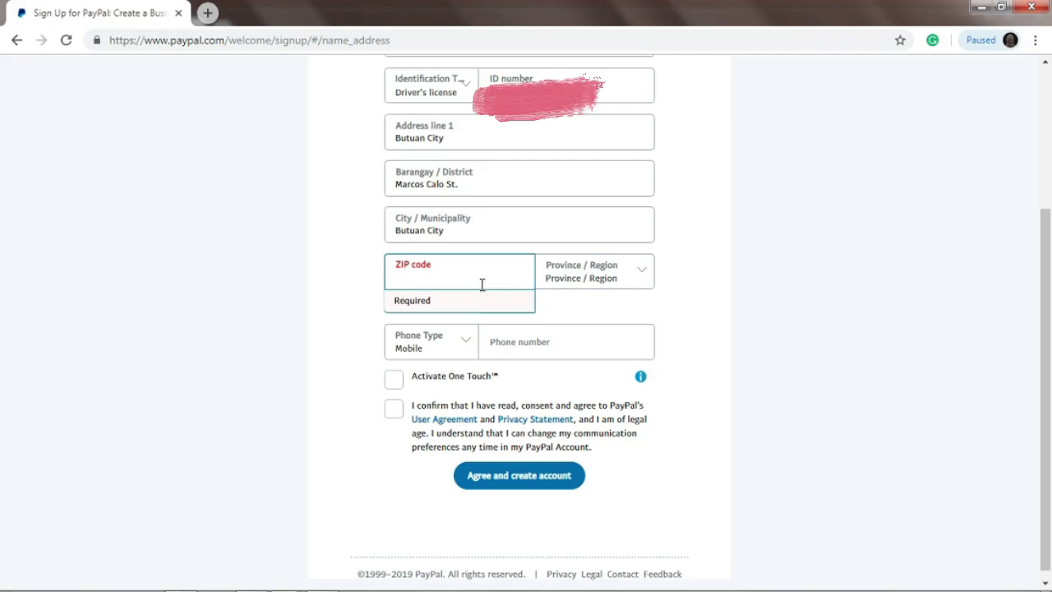
- Enter ZIP 8600, choose Agusan del Norte, add the mobile number, and accept the agreement
text(8600)
click(753, 325)
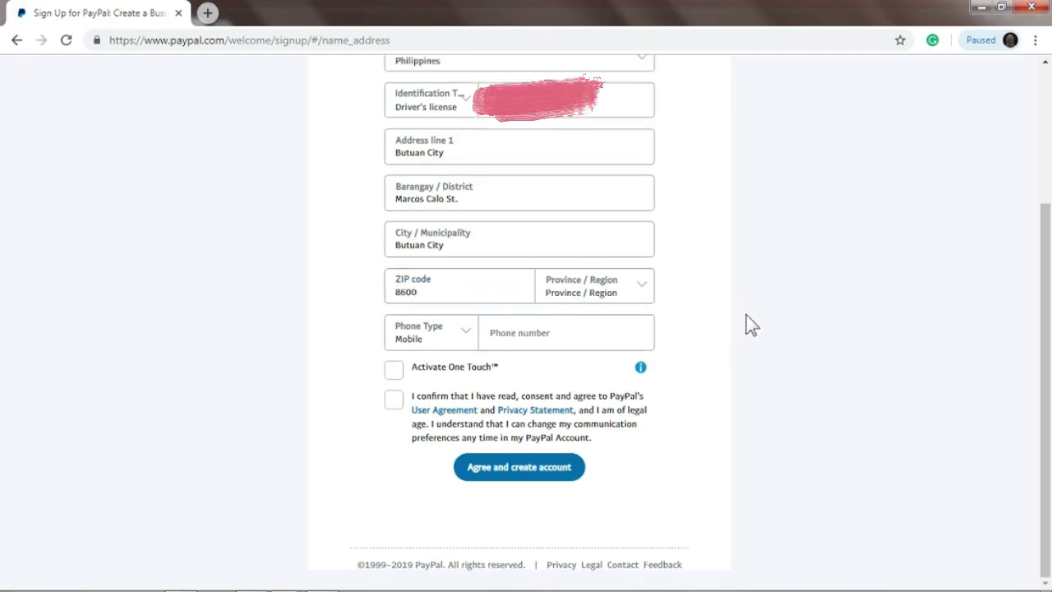
click(642, 292)
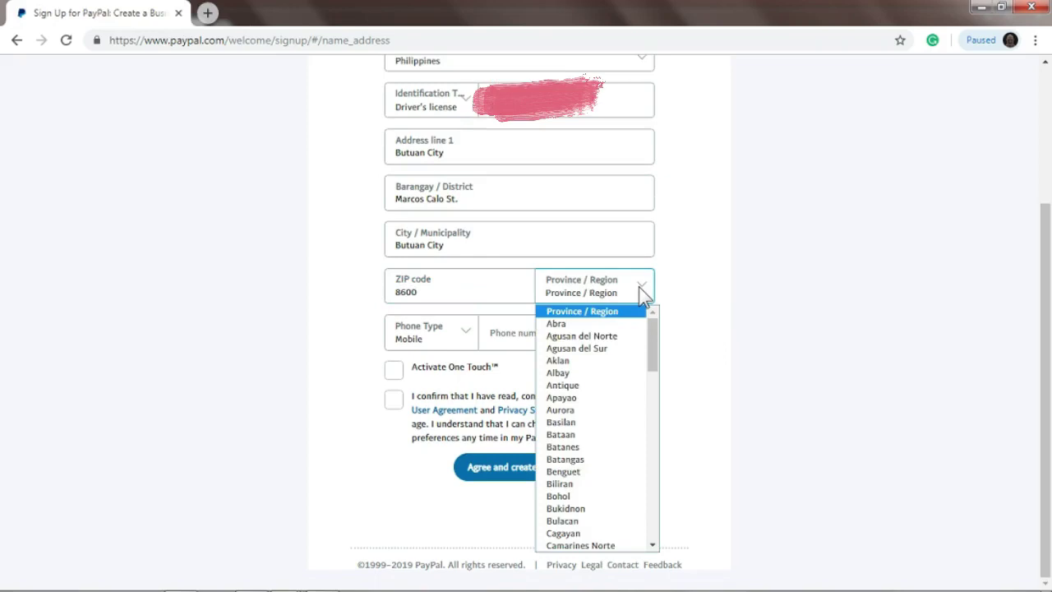
click(623, 336)
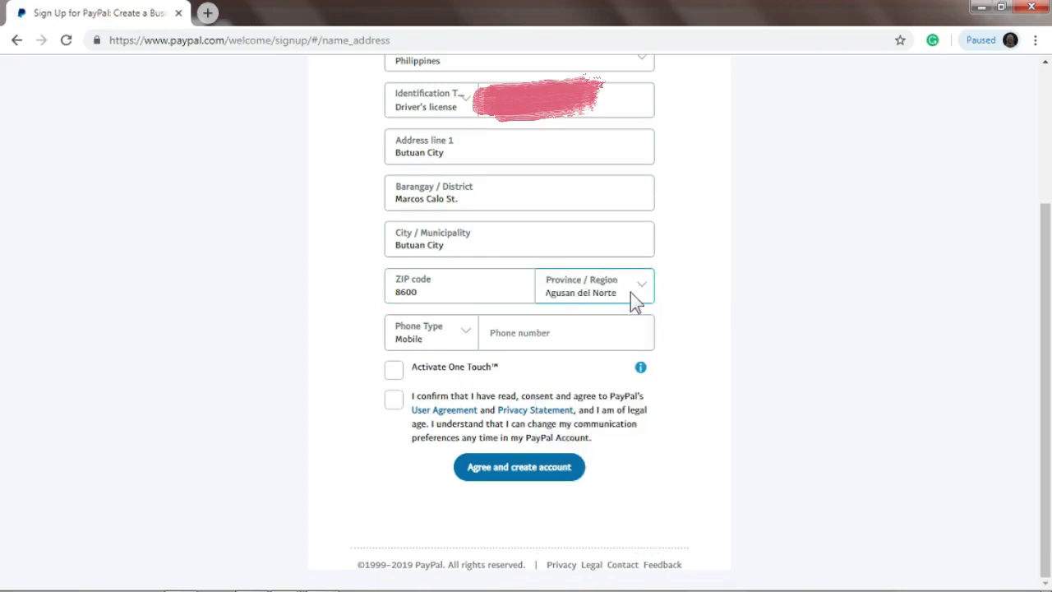
click(524, 330)
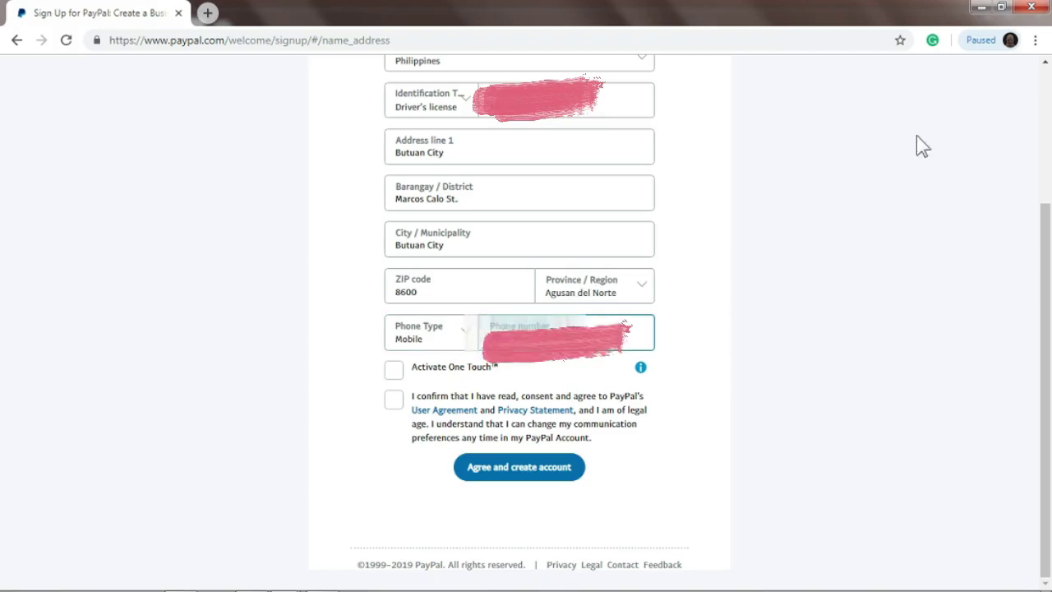
click(395, 403)
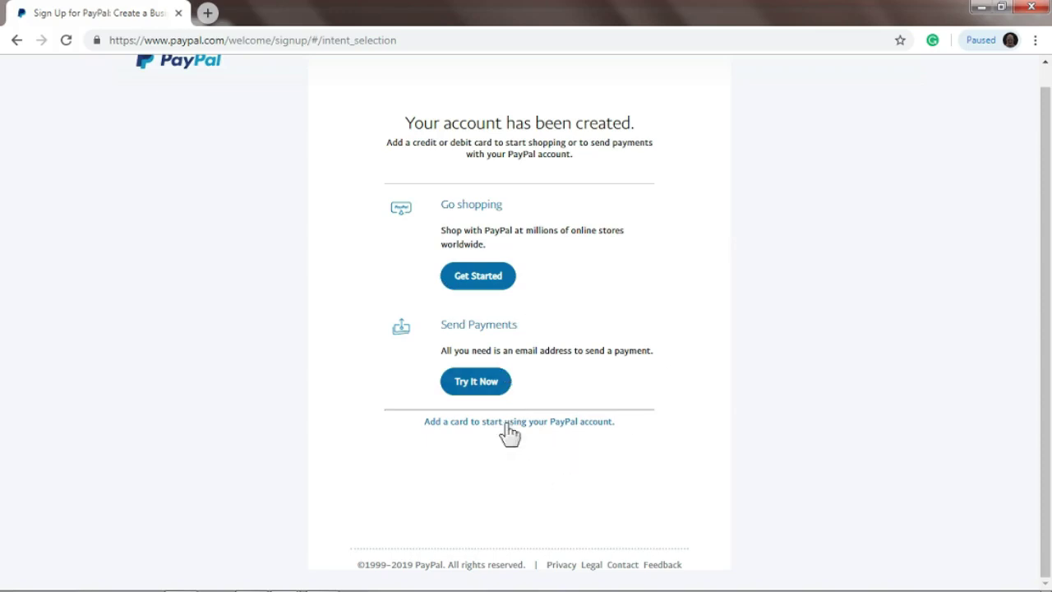
- Open the add-card prompt, then defer it with 'I'll do it later'
click(563, 424)
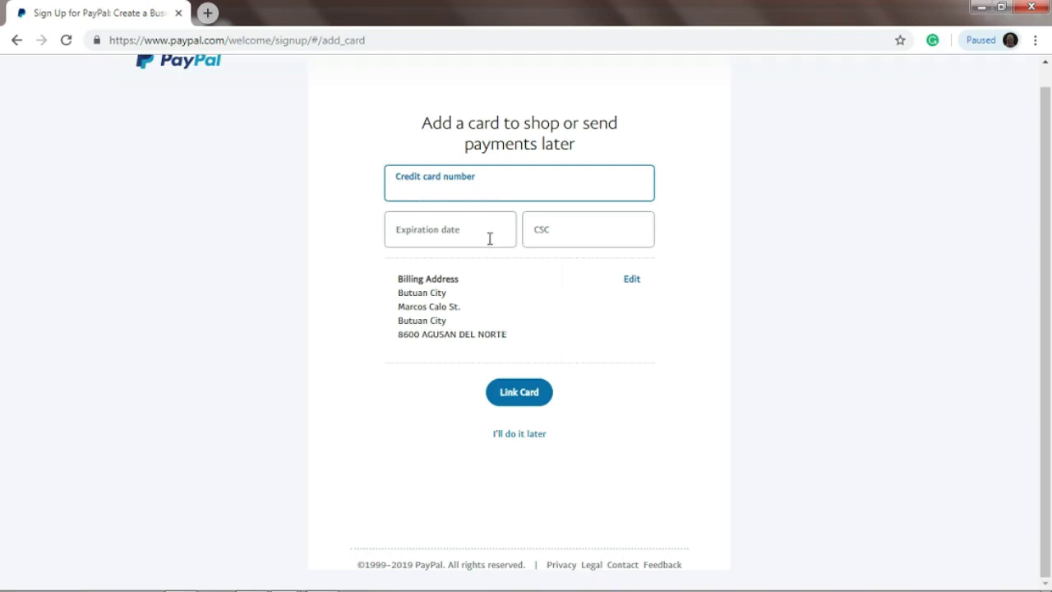
key(Return)
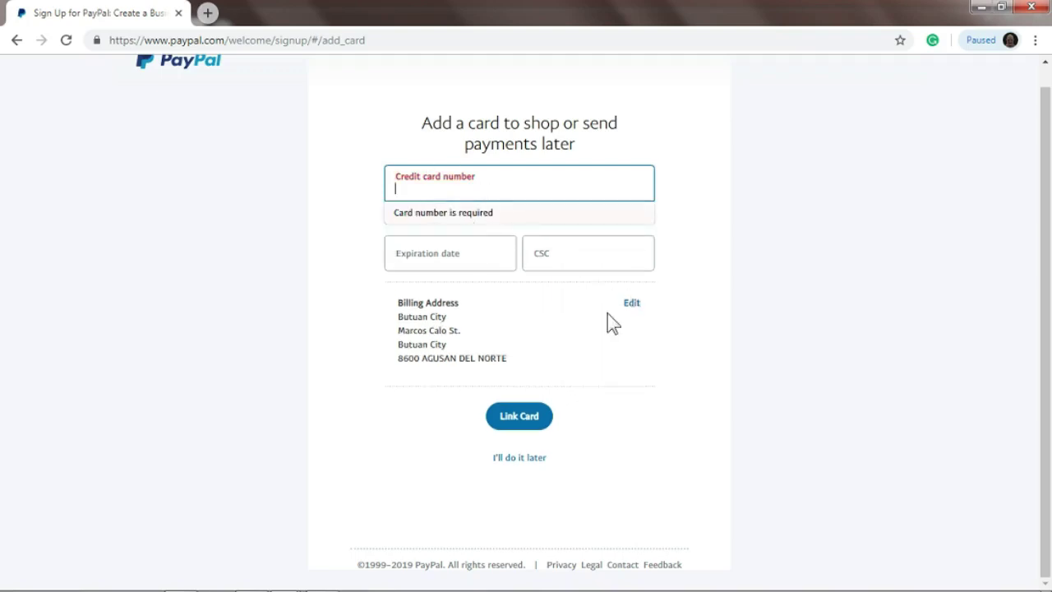
scroll(650, 432, up, 1)
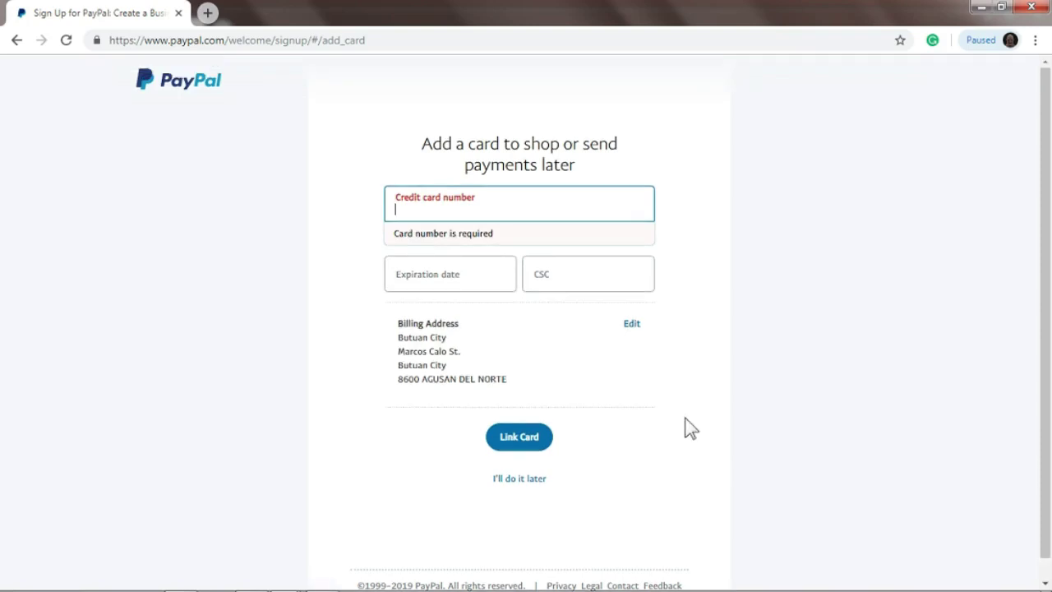
click(523, 480)
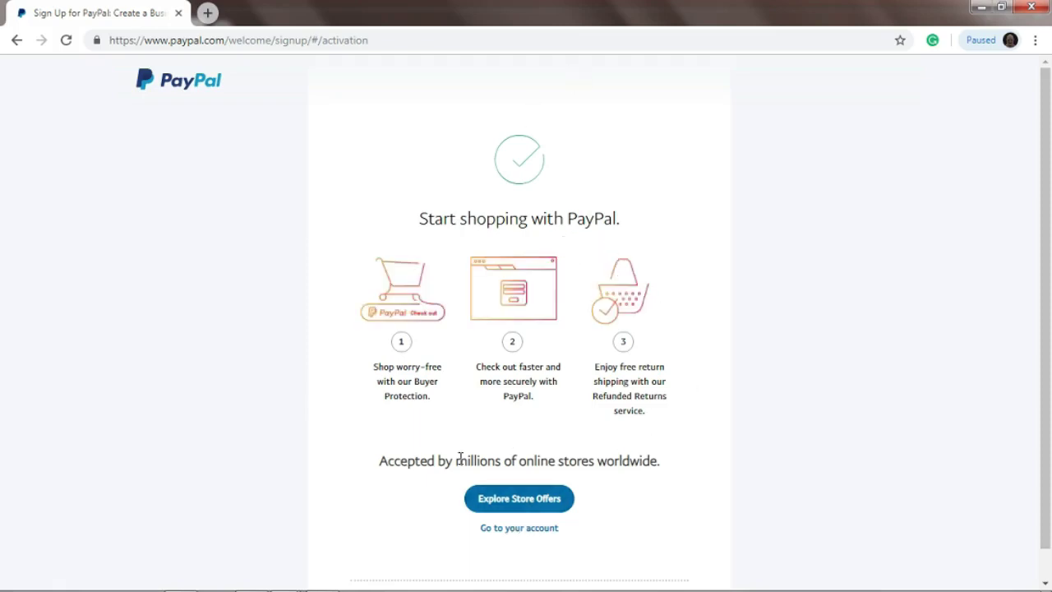
- From the account summary, send the email address confirmation message
click(508, 531)
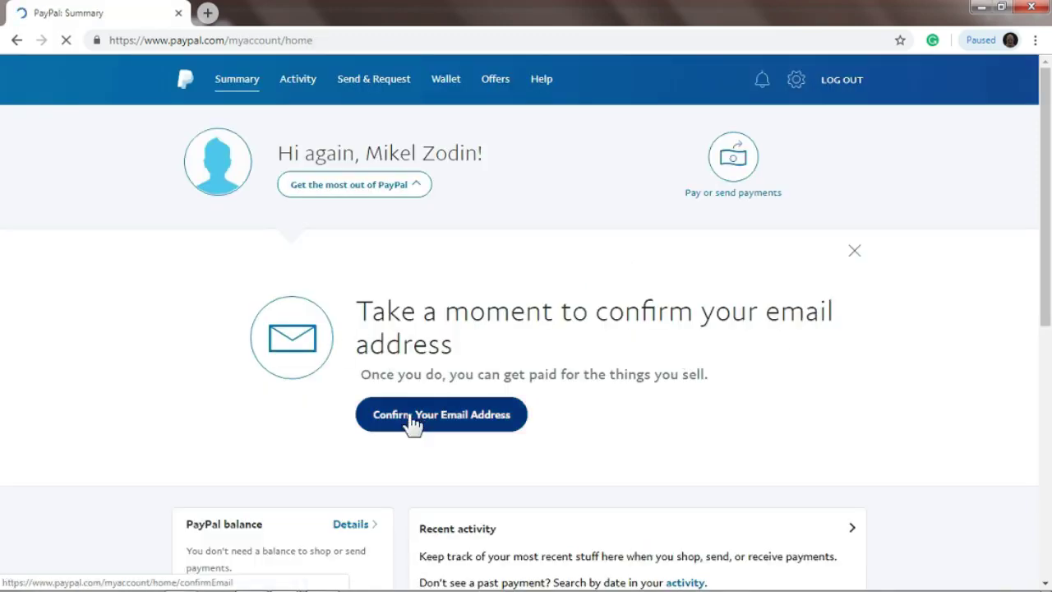
click(485, 433)
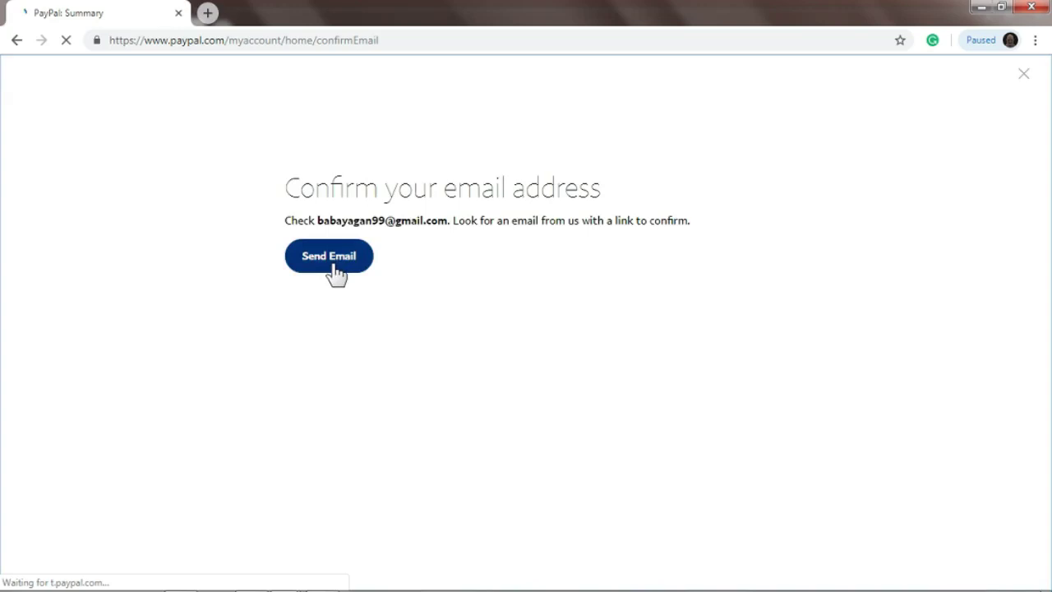
click(336, 259)
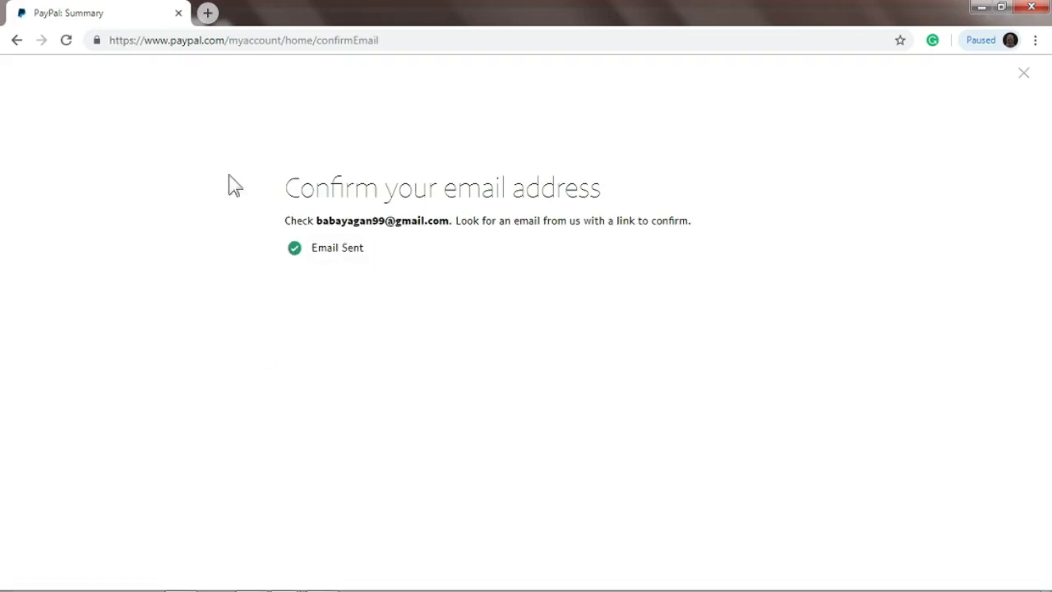
- Close the stray new tab and bring the Gmail window with PayPal's email forward
click(207, 12)
click(362, 12)
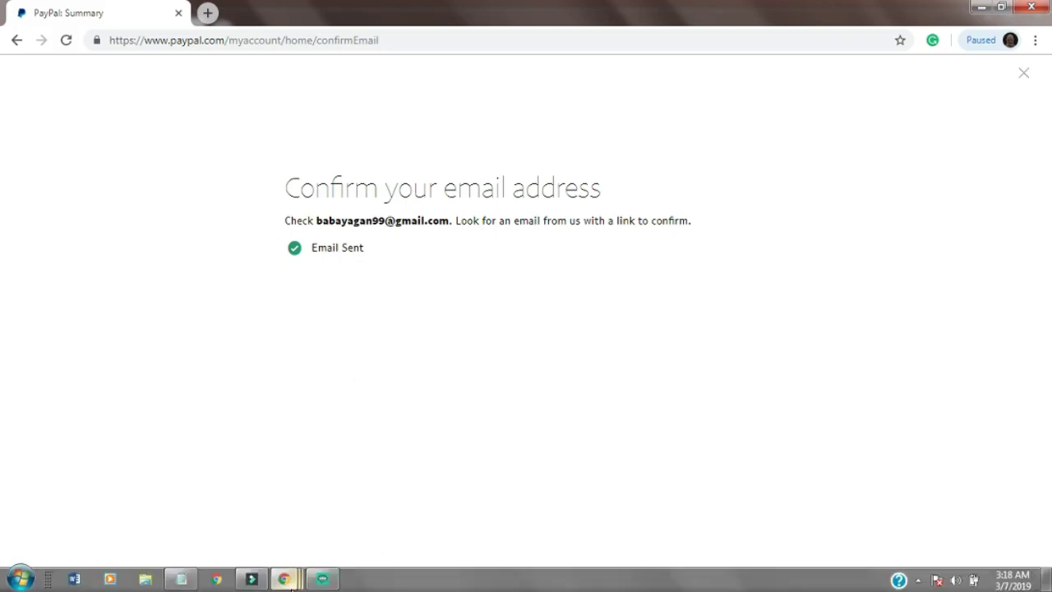
mouse_move(292, 585)
click(119, 501)
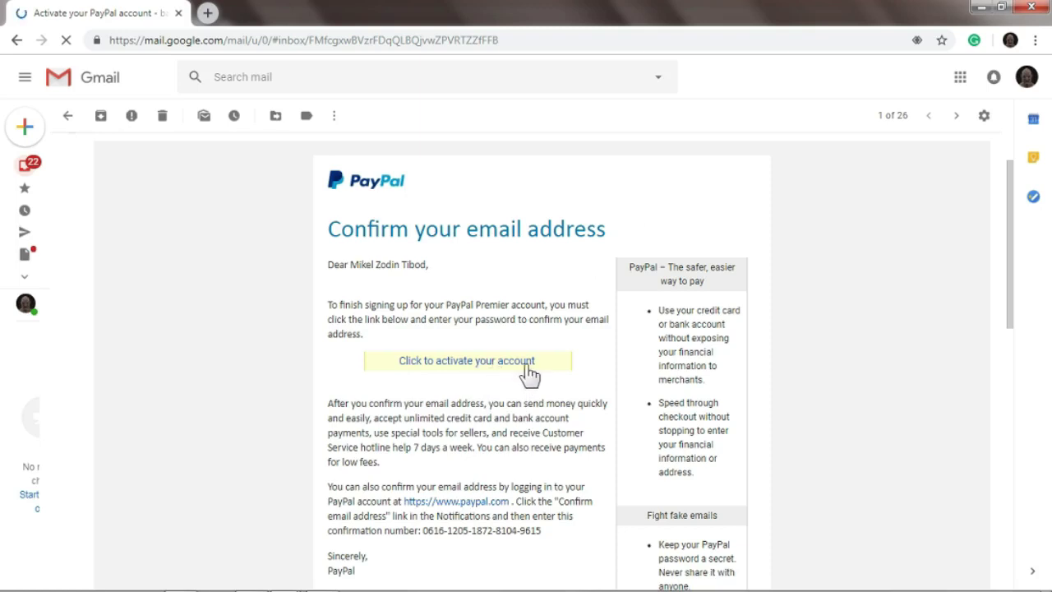
- Scroll through PayPal's confirmation email in Gmail to its activation link
scroll(571, 376, down, 1)
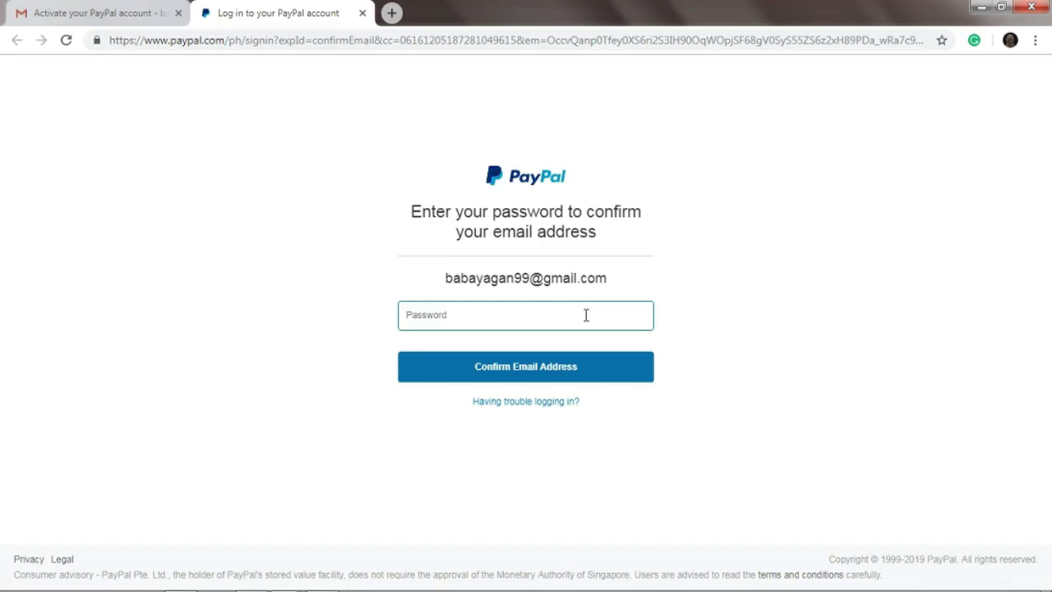
- Enter the account password and submit the email address confirmation
text(•)
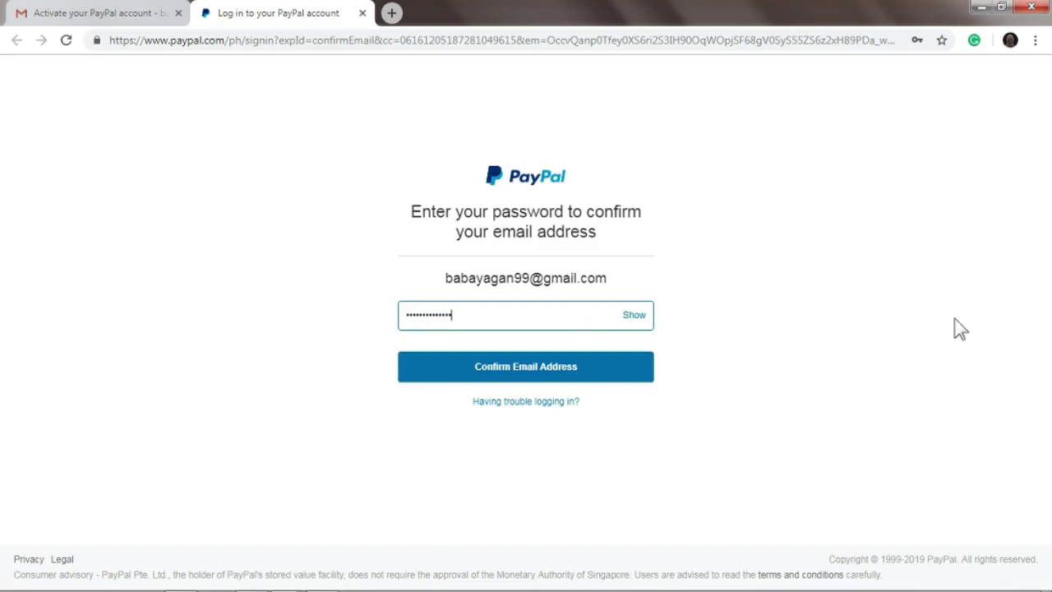
click(611, 369)
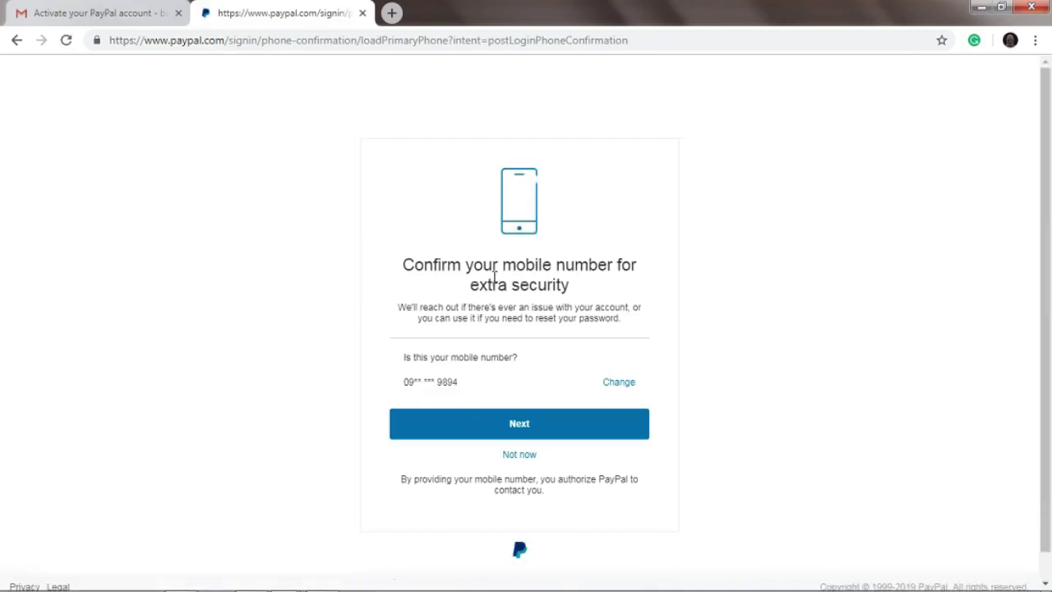
- Request an SMS code for the listed mobile number, enter the received code, and continue
click(552, 429)
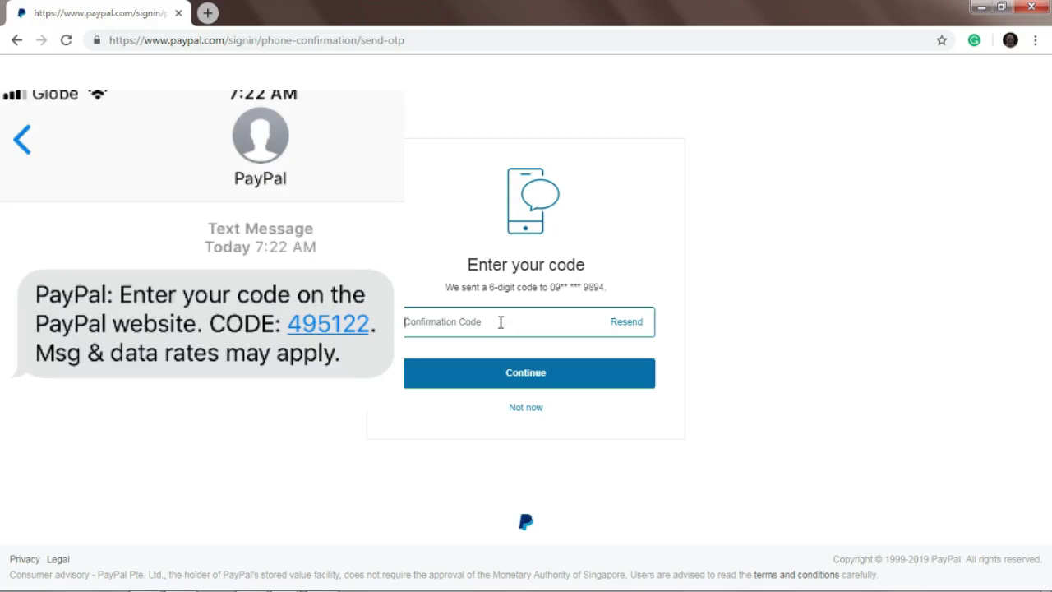
text(49)
key(BackSpace)
key(BackSpace)
key(BackSpace)
key(BackSpace)
key(BackSpace)
key(BackSpace)
text(4)
click(545, 377)
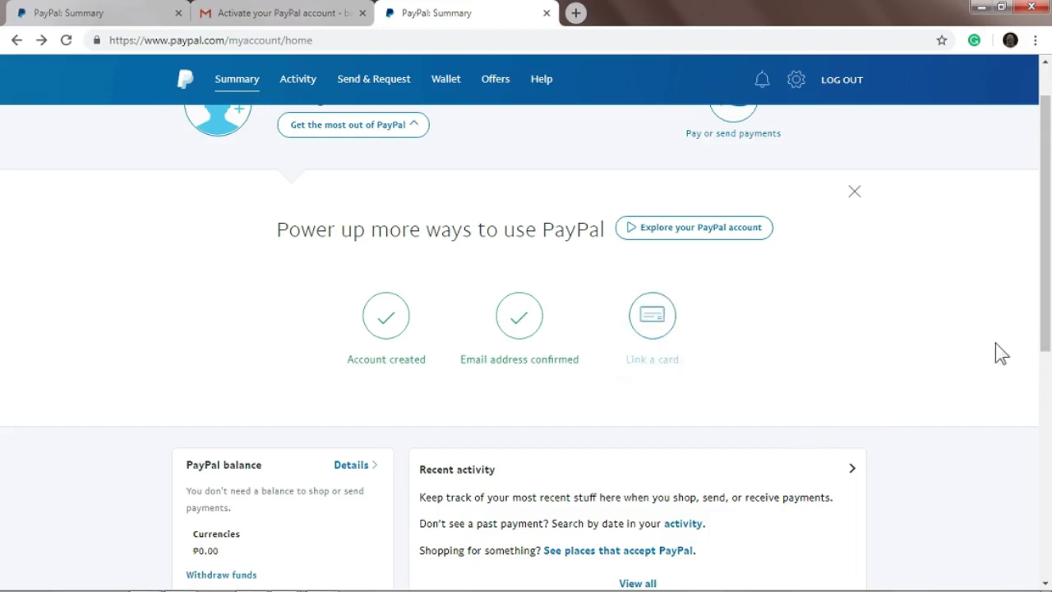
- Scroll down the Summary page to the Banks and cards panel
scroll(739, 411, down, 1)
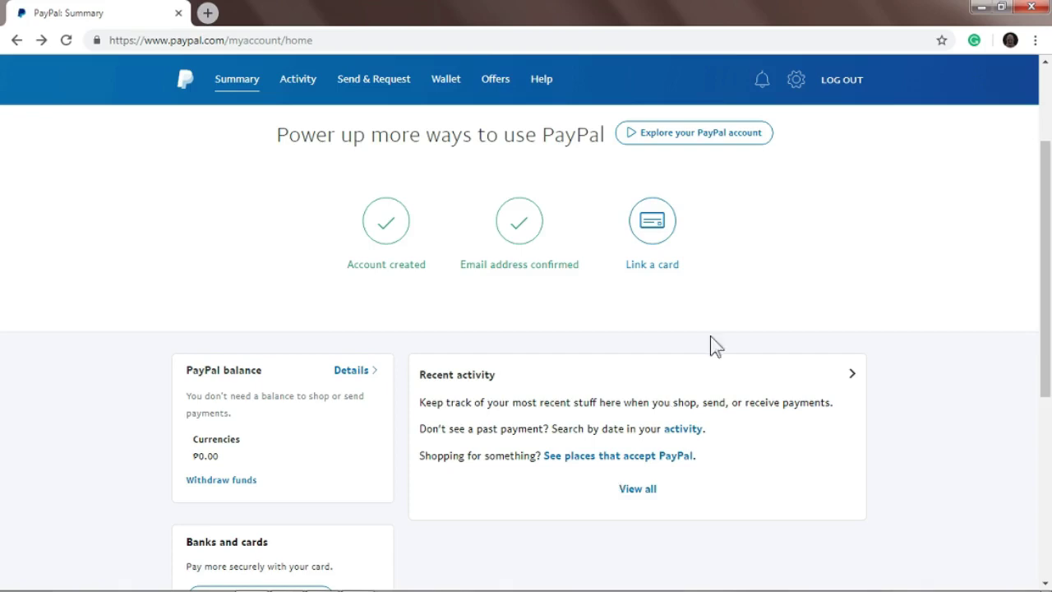
scroll(641, 399, down, 2)
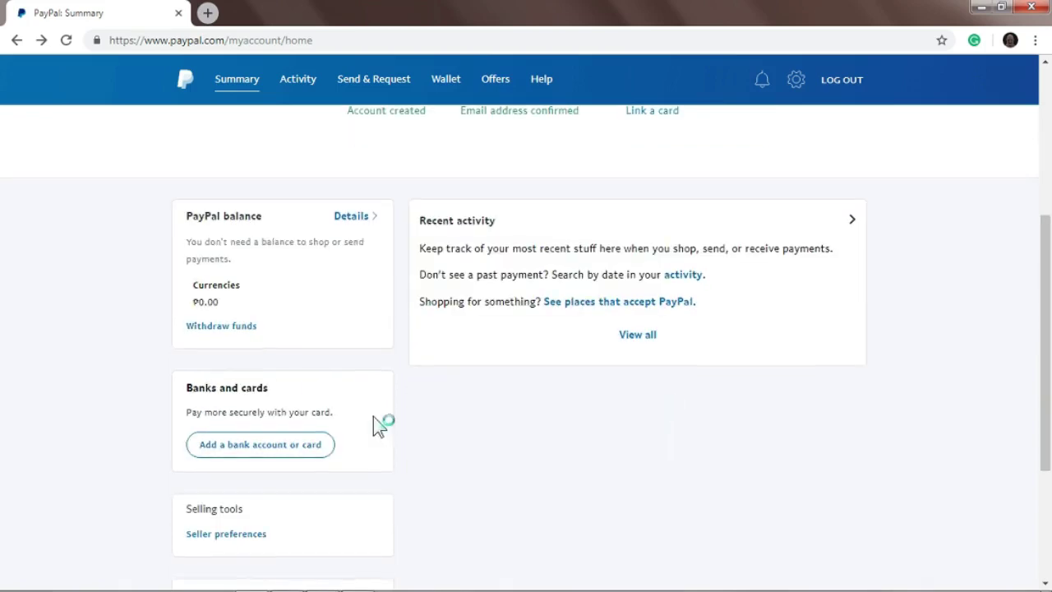
scroll(427, 427, down, 1)
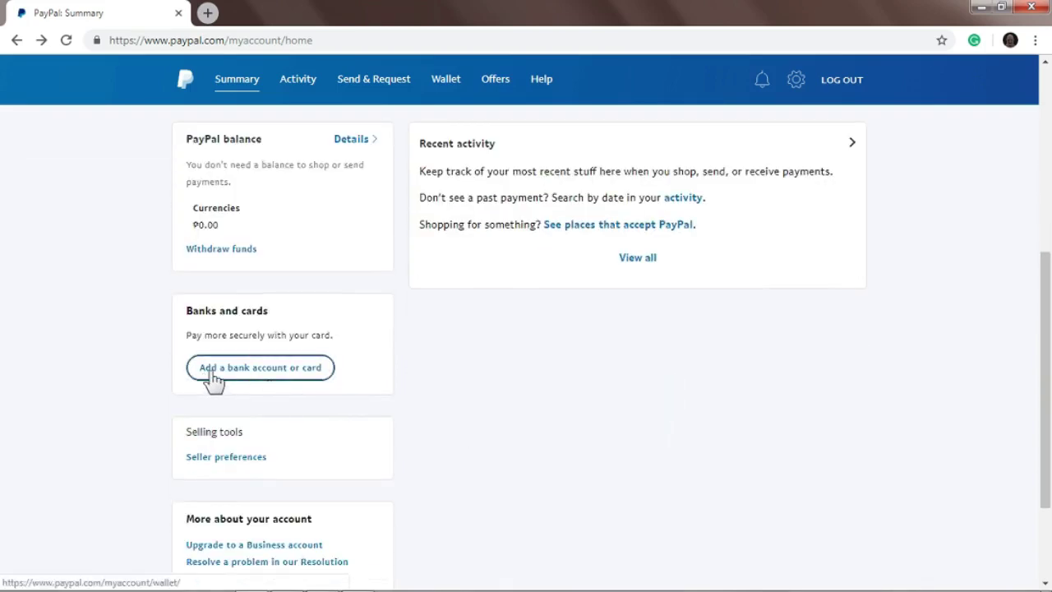
- Go to the Wallet page and choose Link a bank account
click(302, 378)
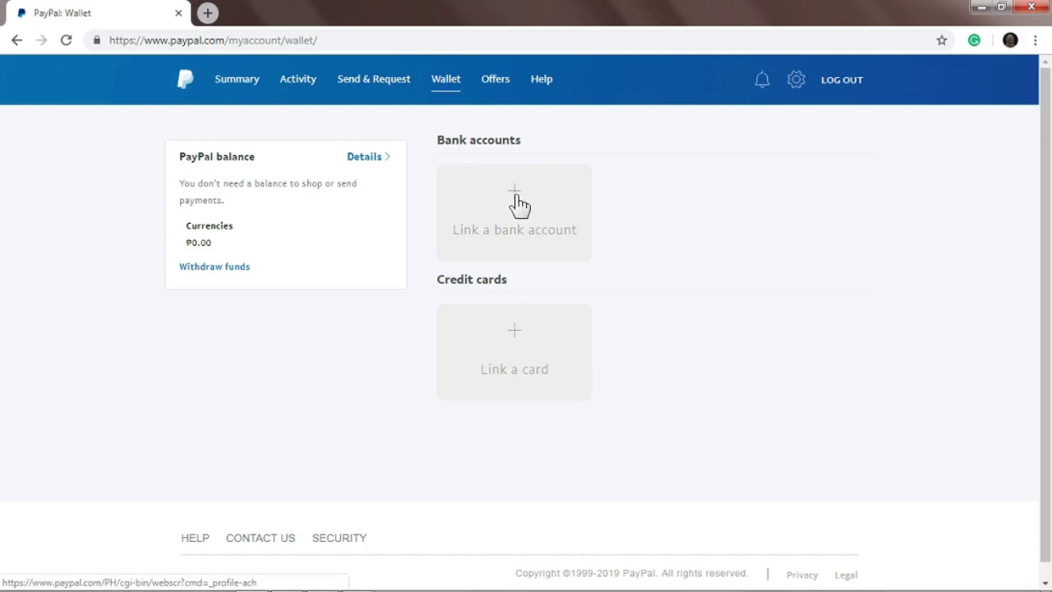
click(565, 251)
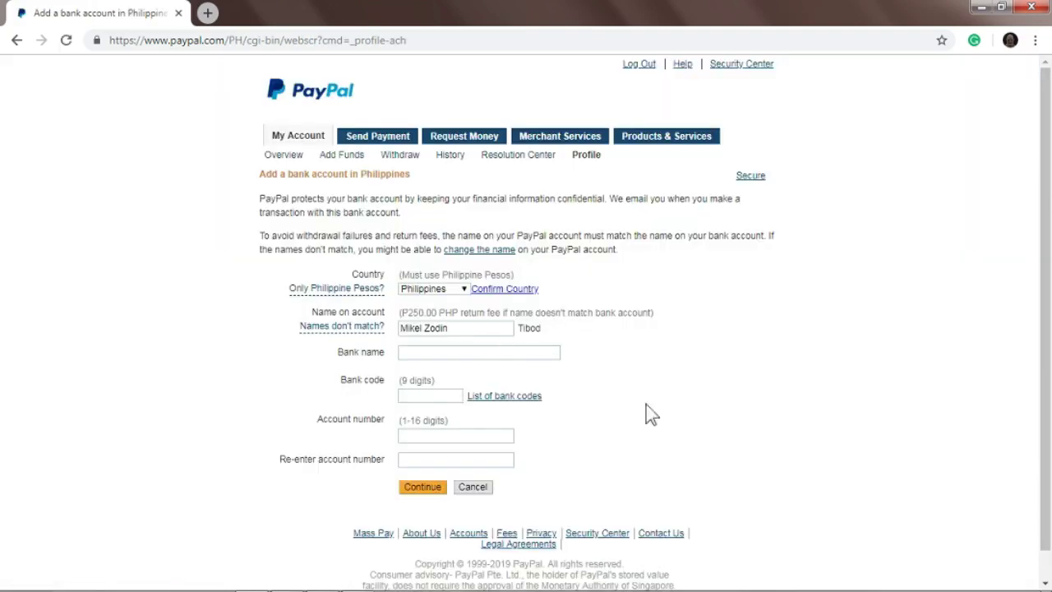
- Open the Philippine bank-codes list and enter CHINA BANK as the bank name
scroll(658, 414, down, 1)
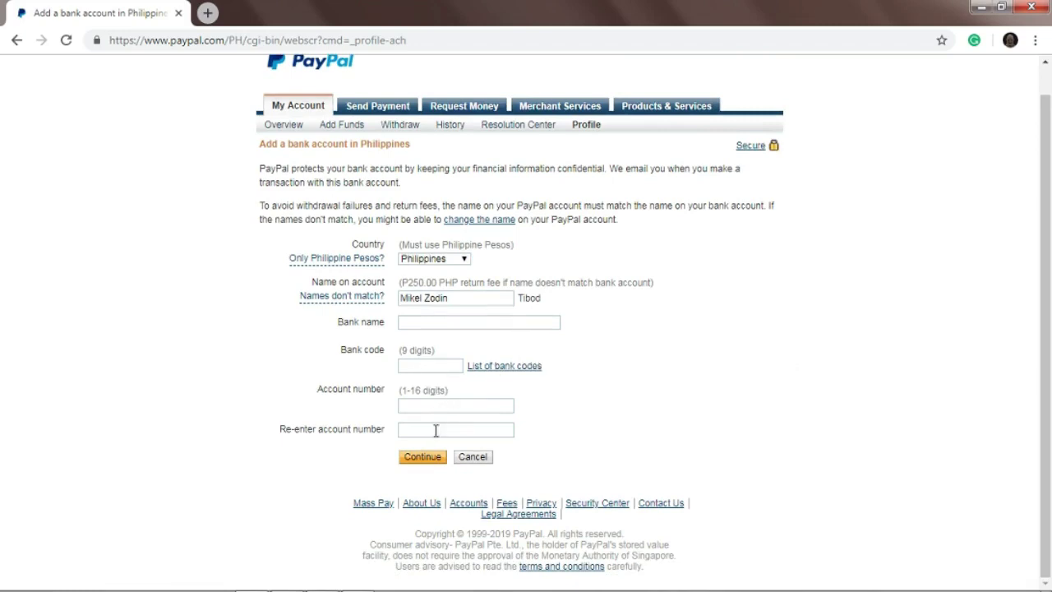
click(462, 449)
click(443, 322)
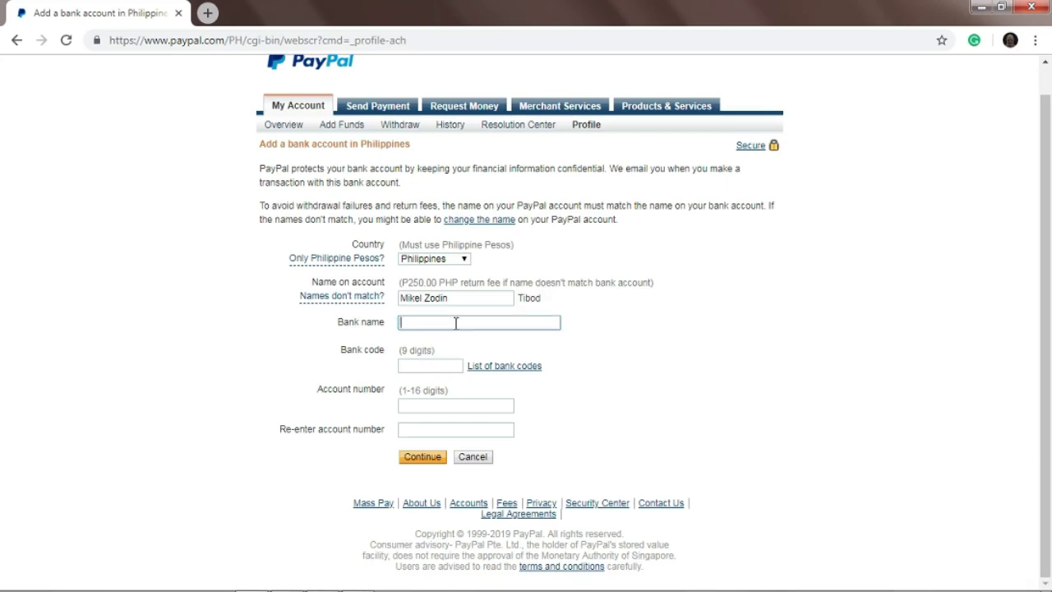
text(CHINA BANK)
click(443, 368)
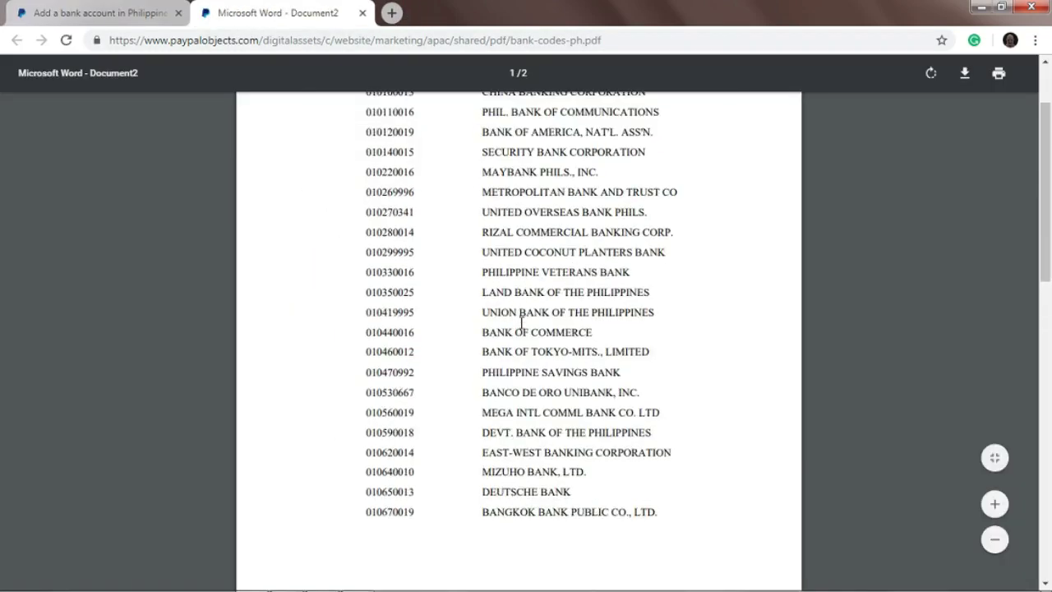
- Copy China Banking Corporation's code 010100013 from the PDF and return to PayPal
scroll(521, 323, up, 2)
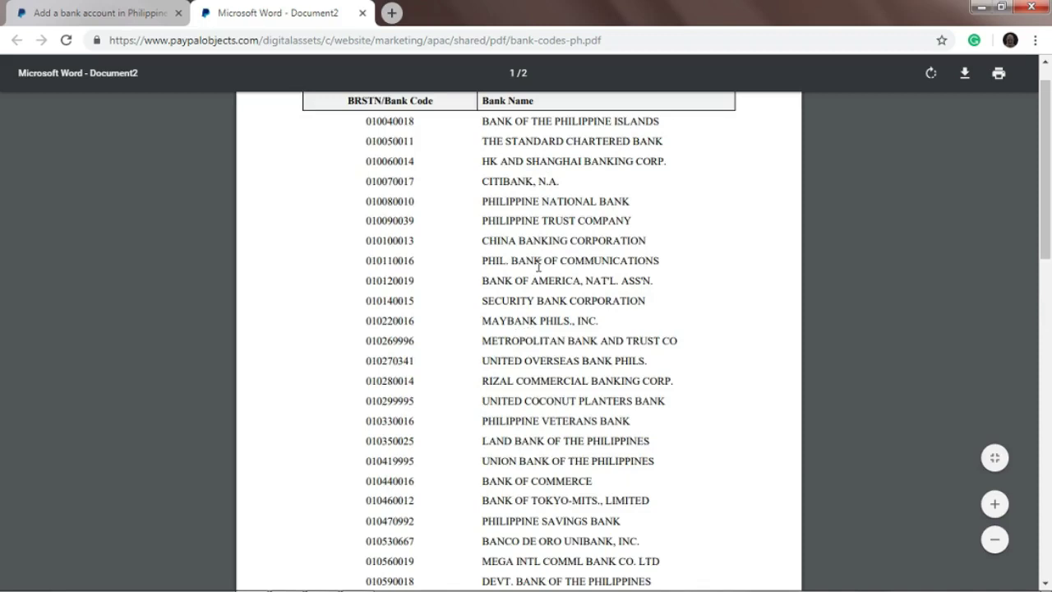
scroll(538, 265, up, 1)
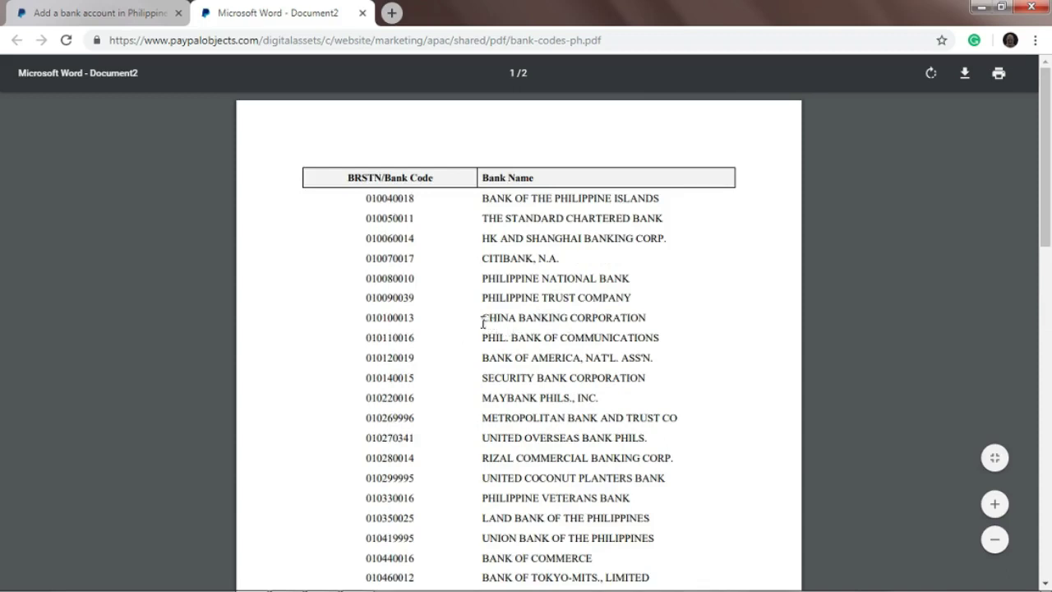
drag(483, 322, 633, 319)
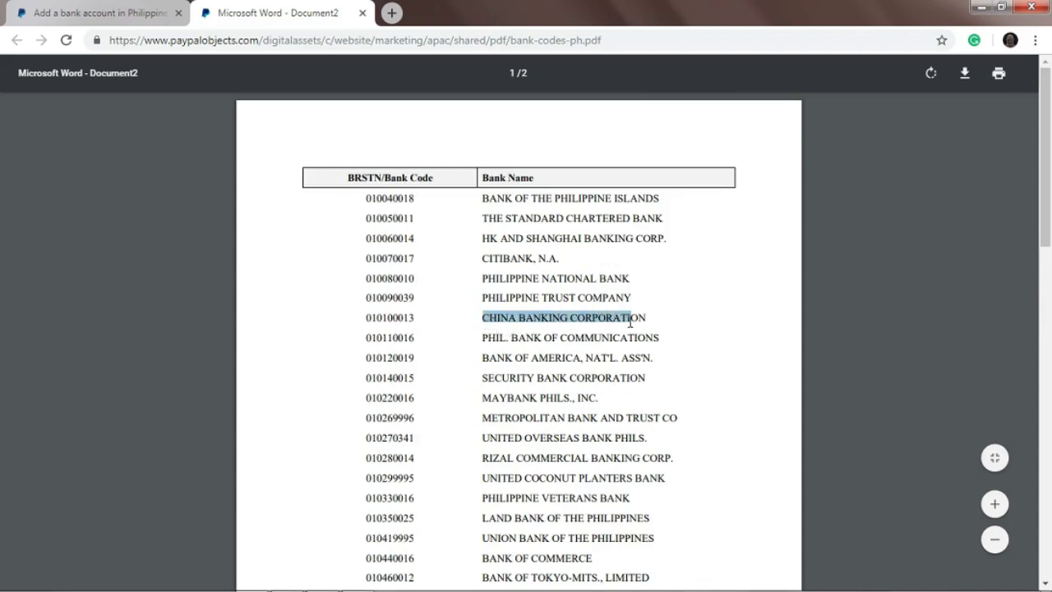
click(390, 317)
double_click(390, 318)
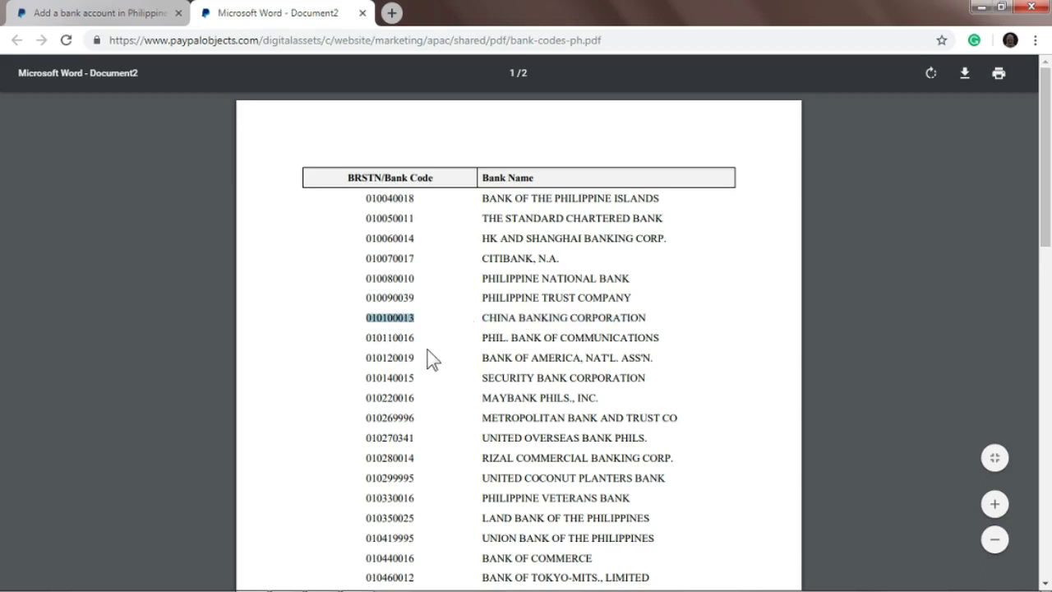
right_click(389, 321)
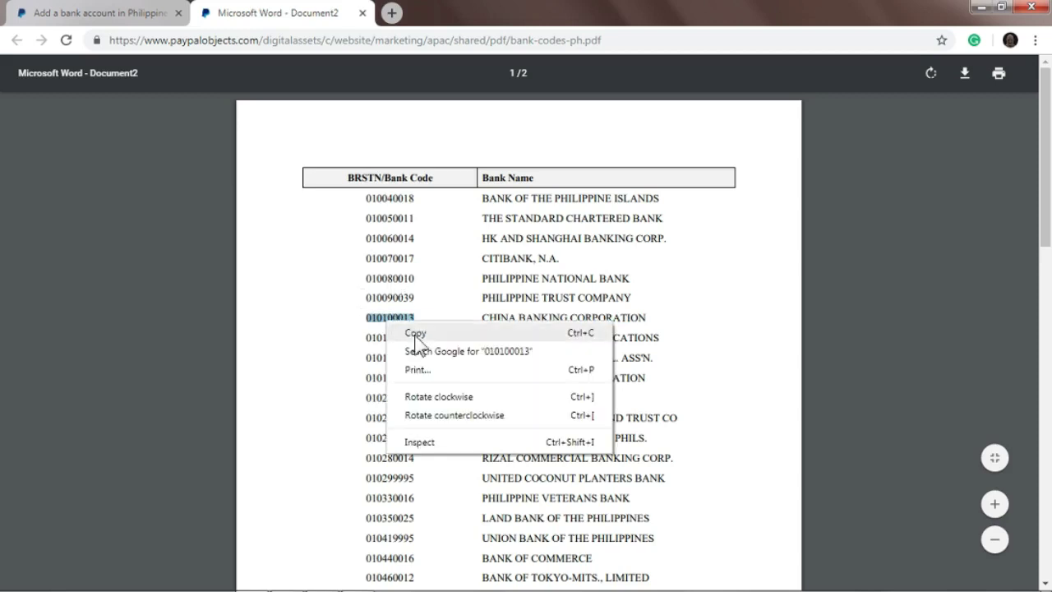
click(416, 333)
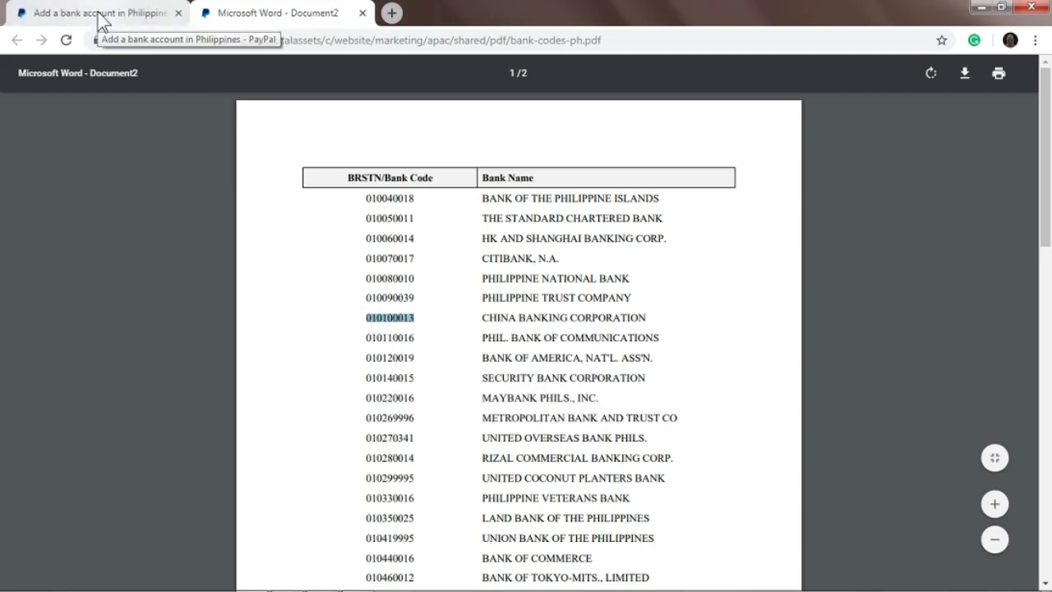
click(98, 17)
- Paste 010100013 into the Bank code field of the China Bank form
click(440, 366)
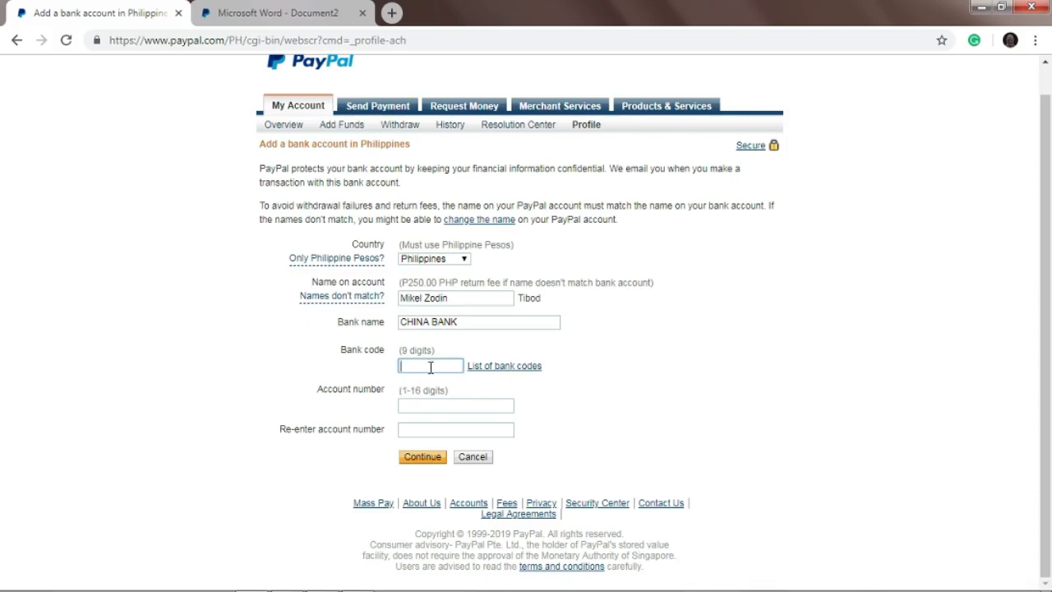
key(ctrl+v)
key(Tab)
key(Tab)
key(Tab)
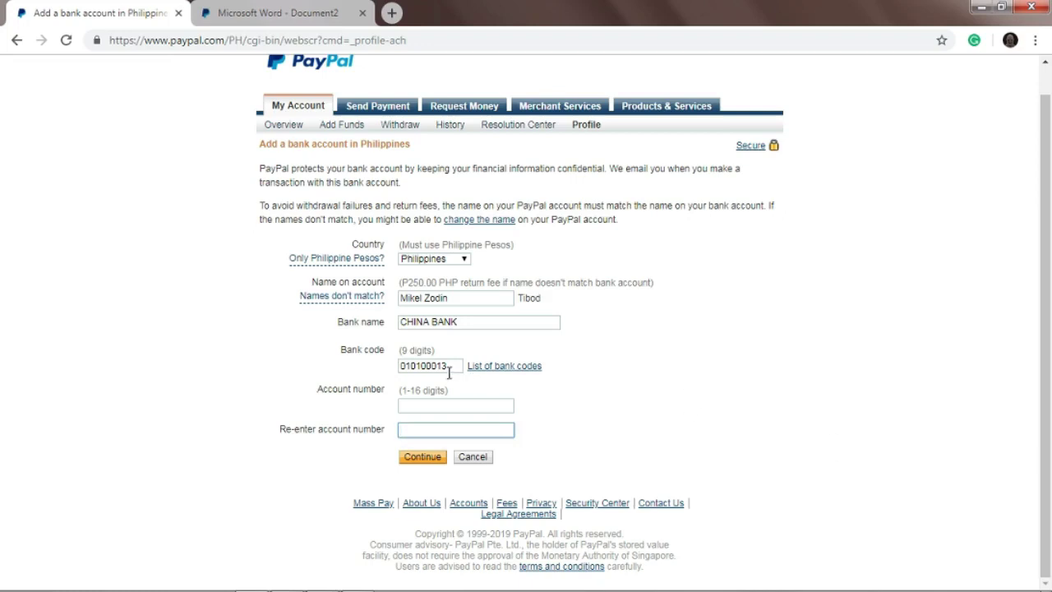
click(451, 369)
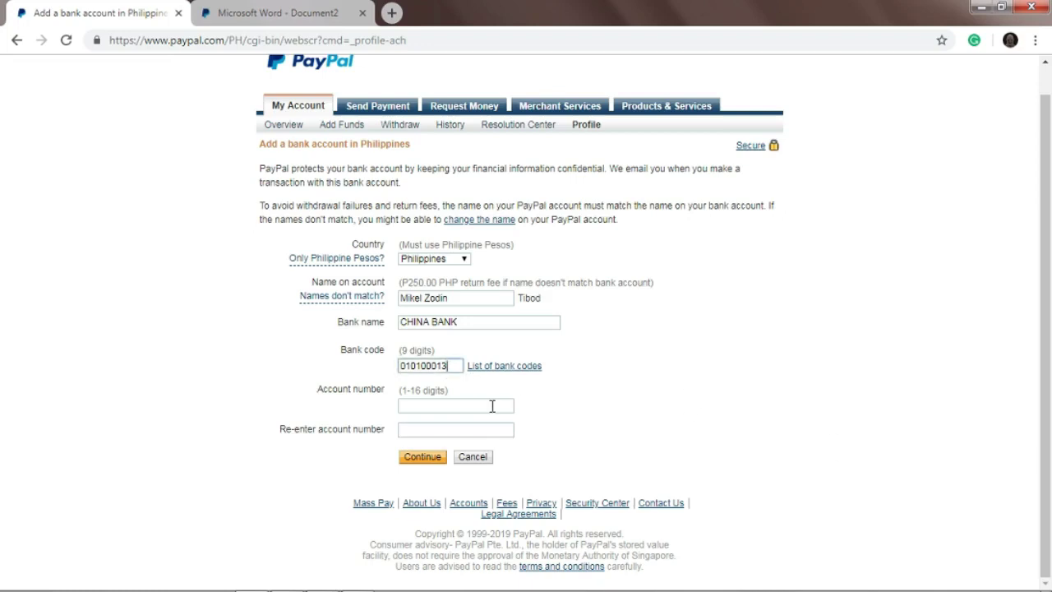
click(494, 404)
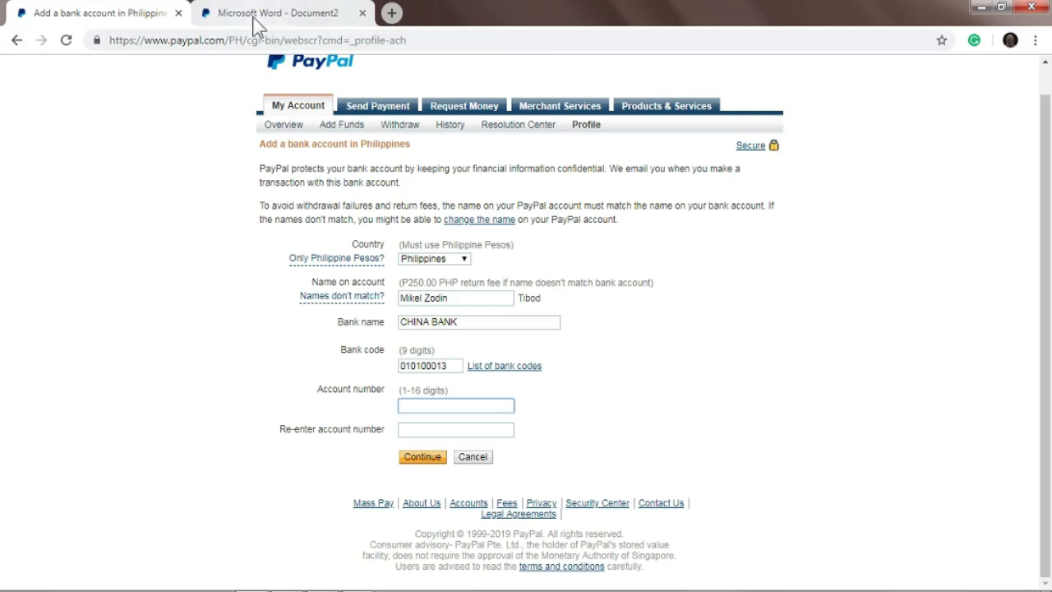
- Go back from the bank account form to the Wallet page
click(17, 40)
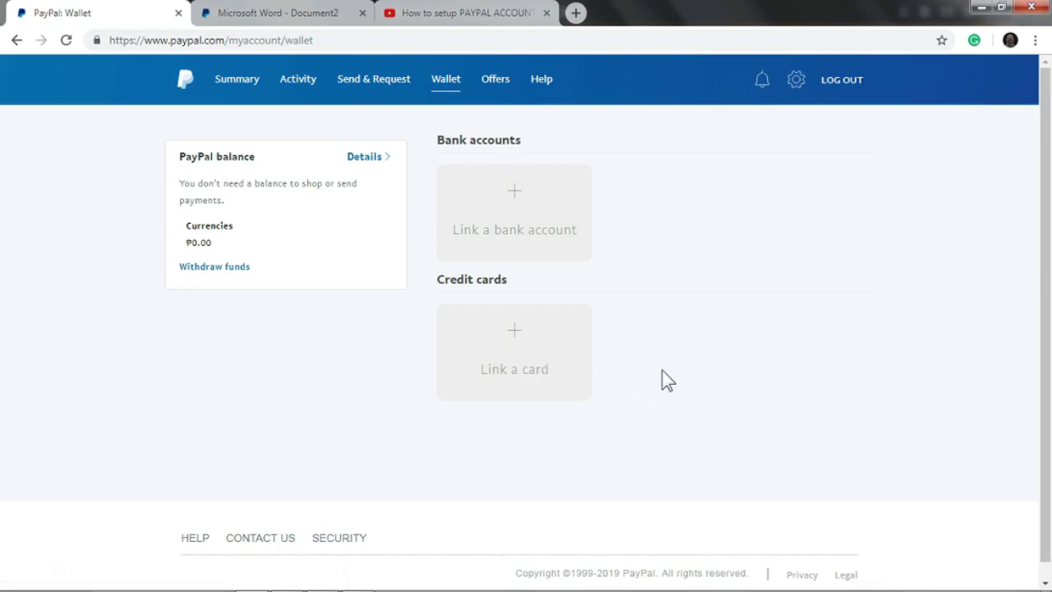
- Open the Link a card form and set the card type to MasterCard
click(514, 340)
click(672, 255)
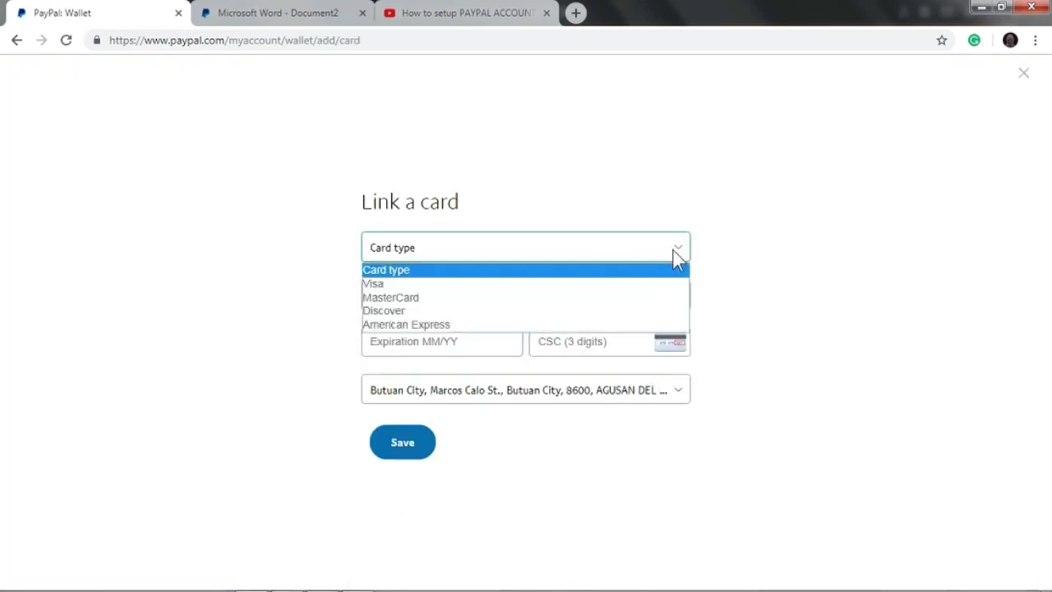
click(475, 299)
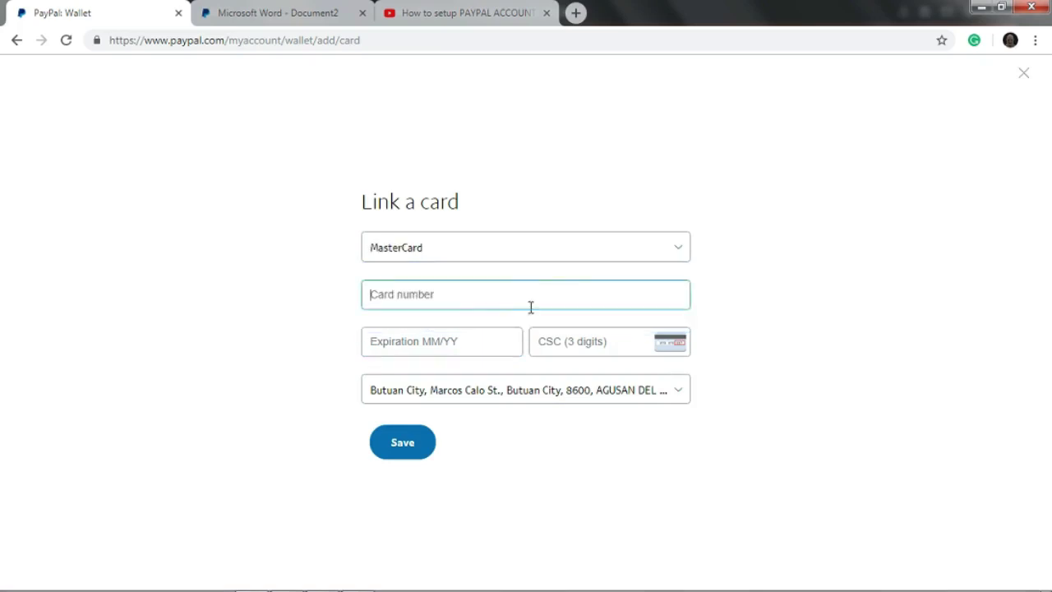